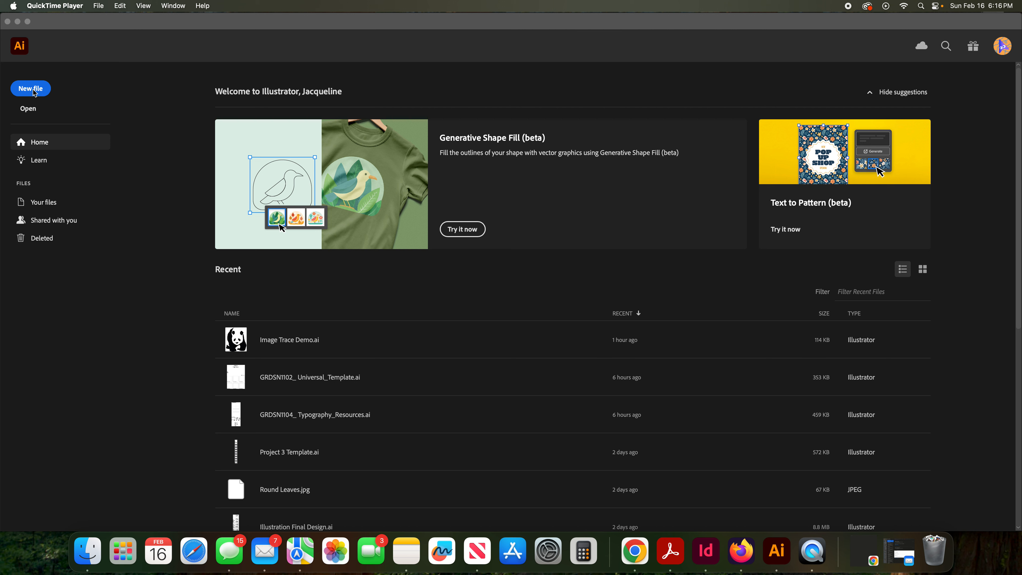
Step: Open the setup for a new file
click(33, 89)
drag(33, 89, 93, 93)
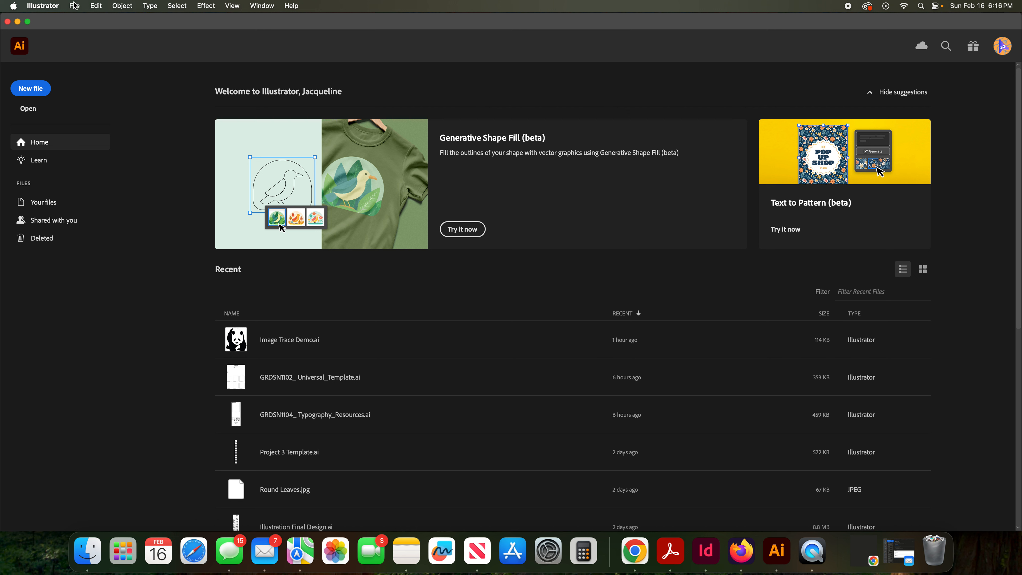
click(34, 89)
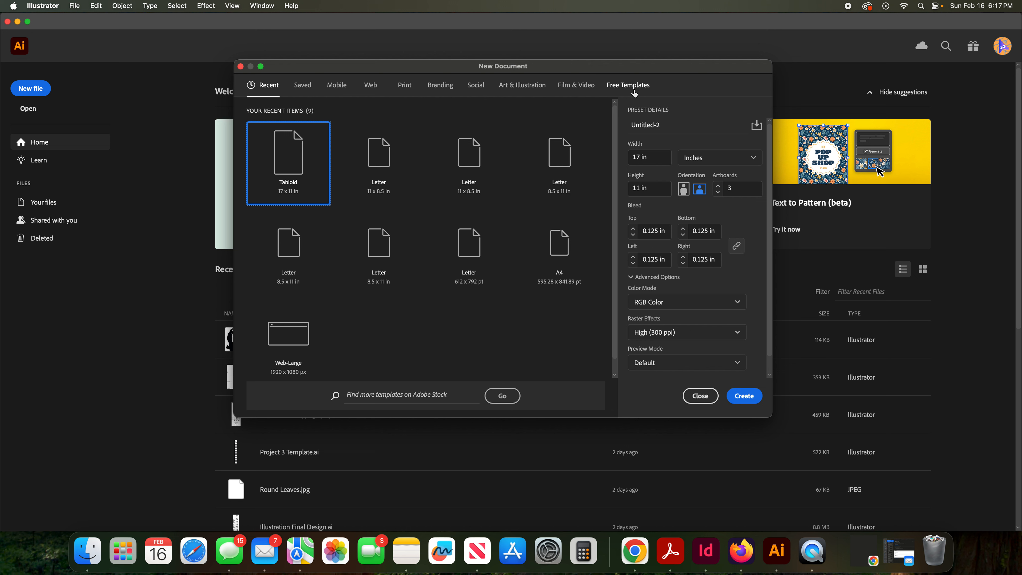
Step: Look through the document preset categories from Mobile and Web to Film & Video and Free Templates
click(334, 87)
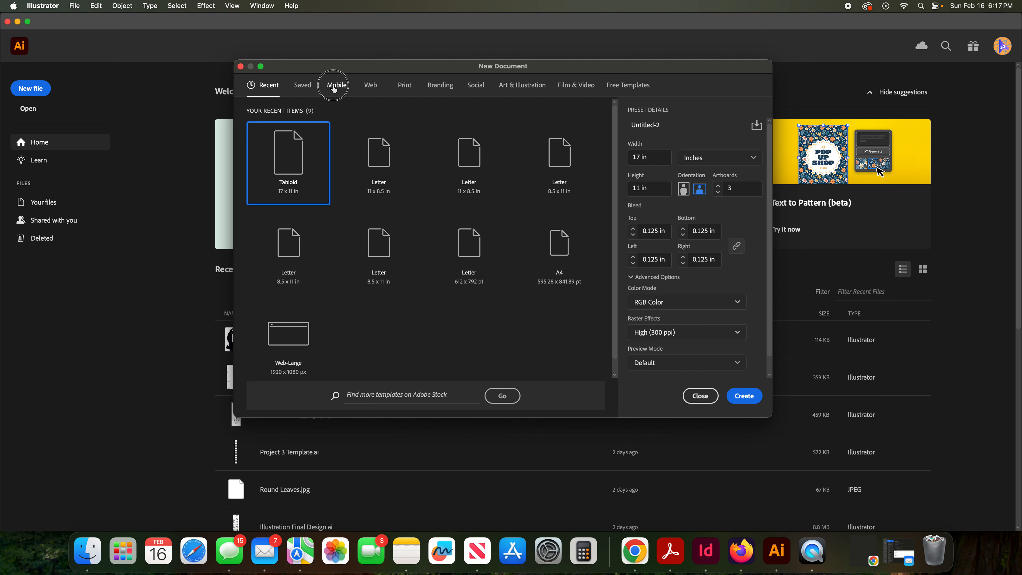
click(369, 86)
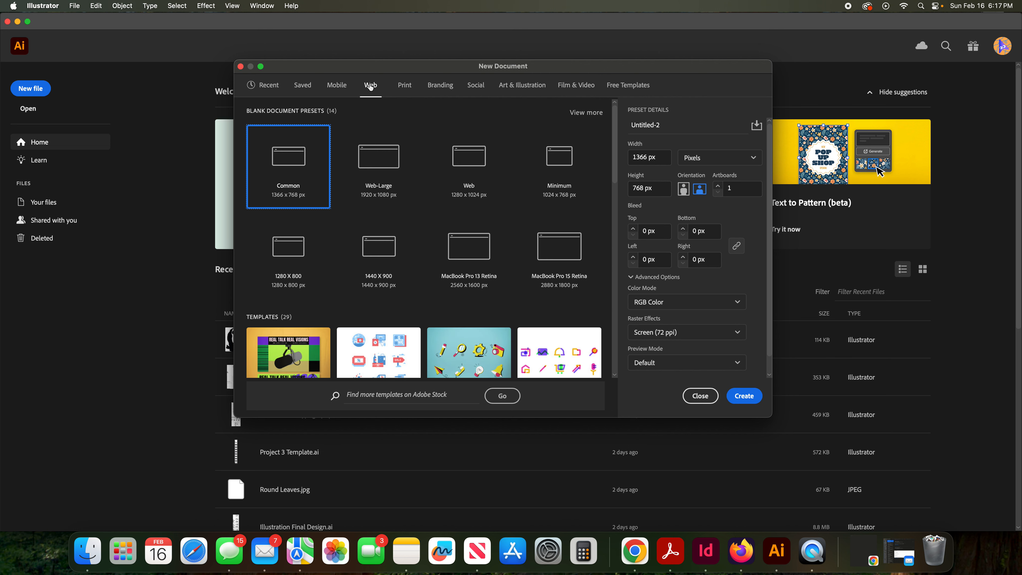
click(408, 90)
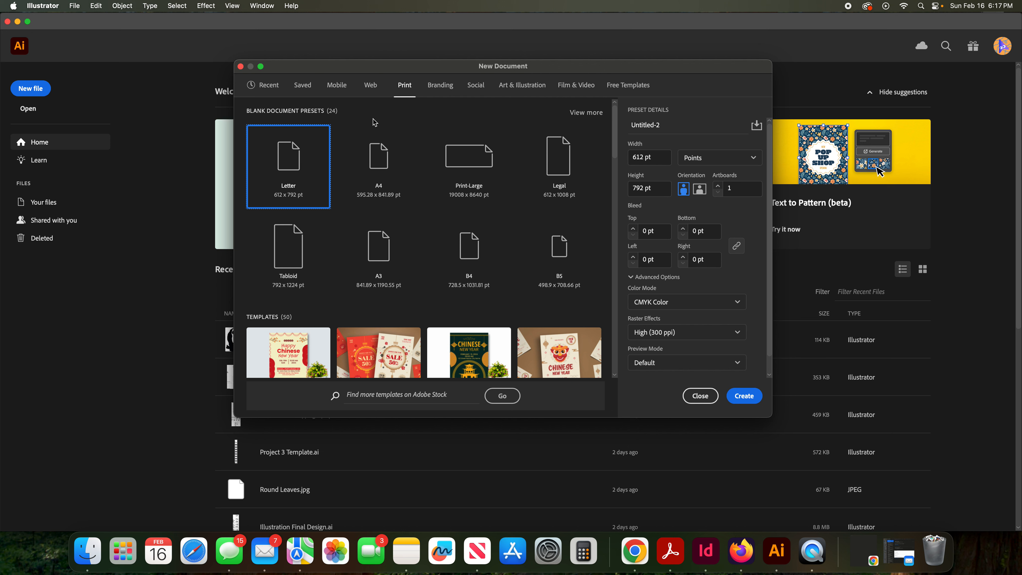
click(435, 89)
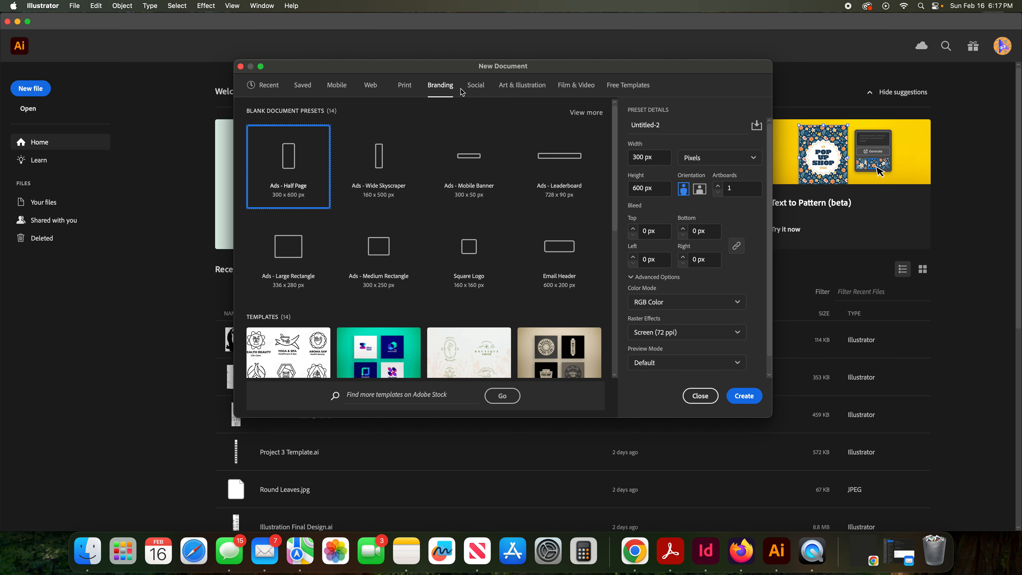
click(473, 88)
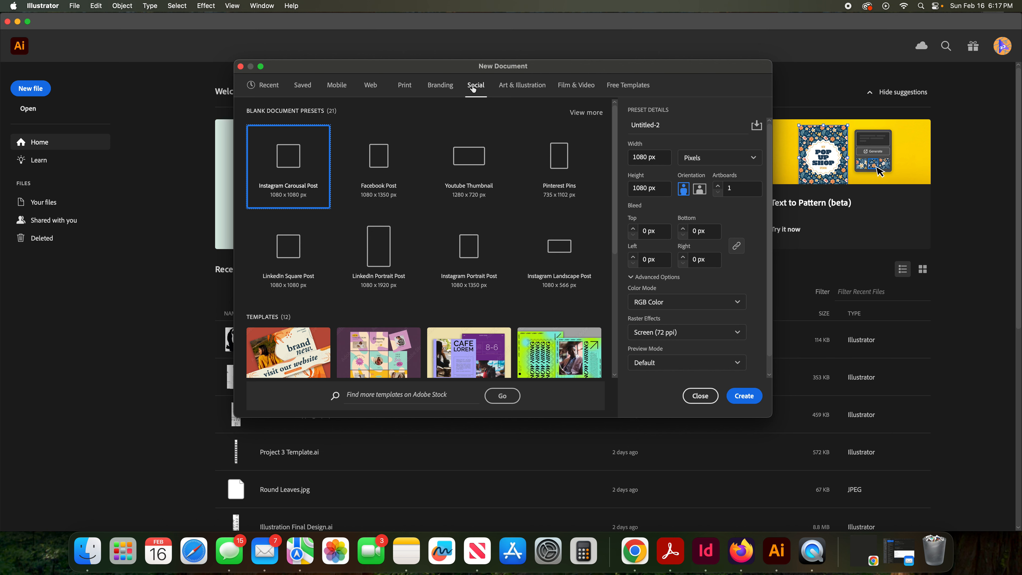
click(520, 88)
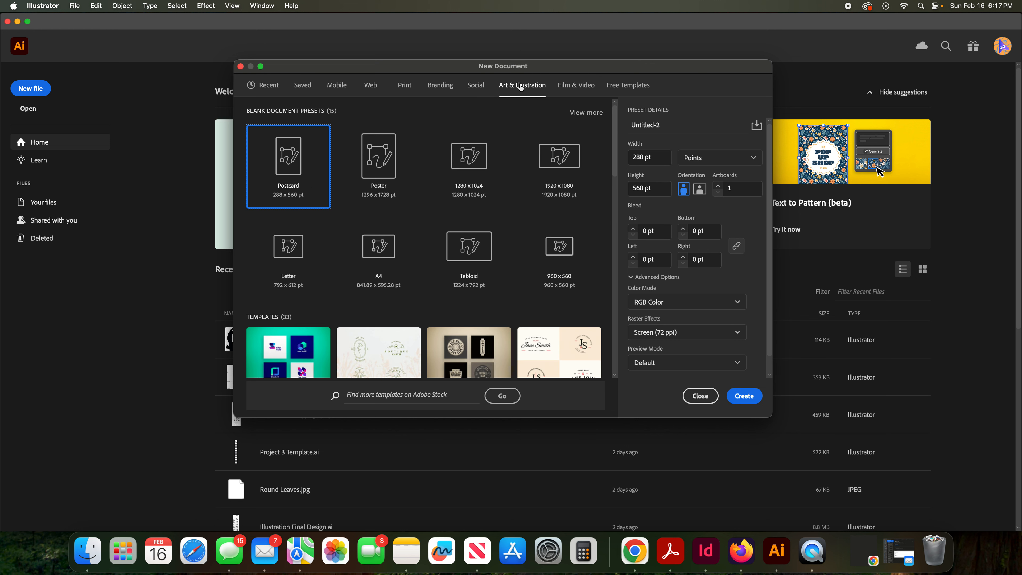
click(578, 89)
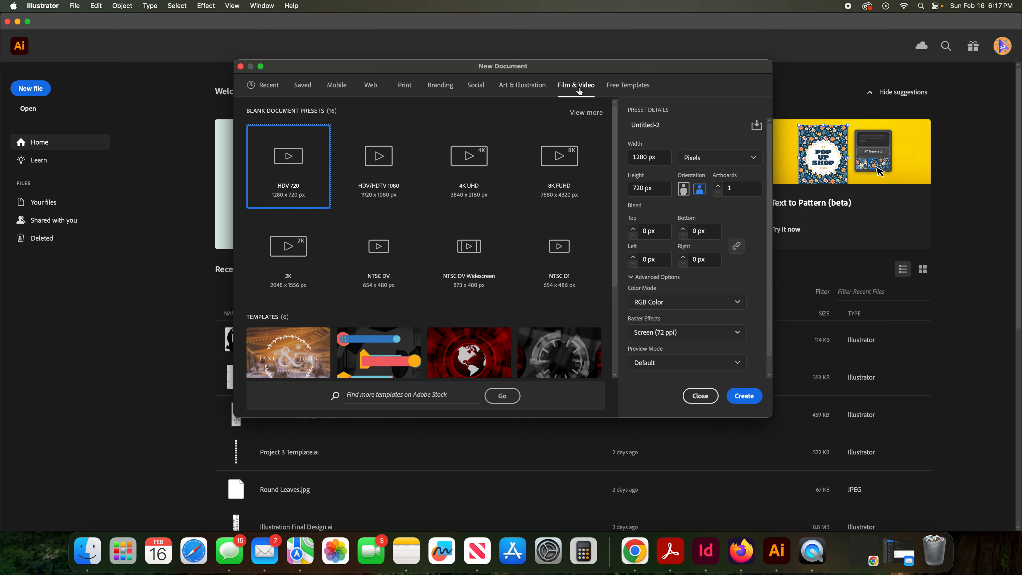
click(626, 86)
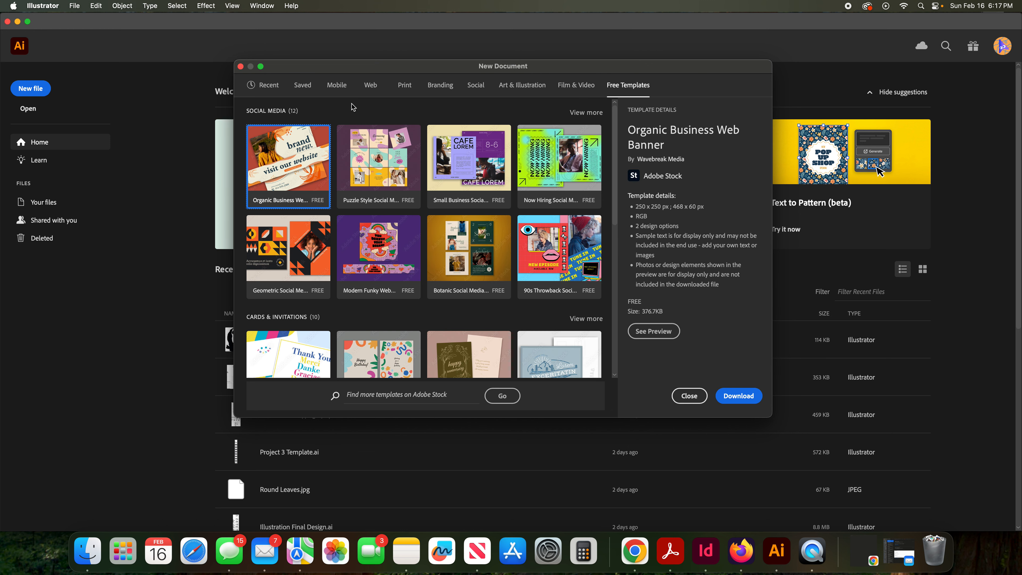
Step: Choose the Tabloid preset from the Print category and set its units to inches
click(404, 85)
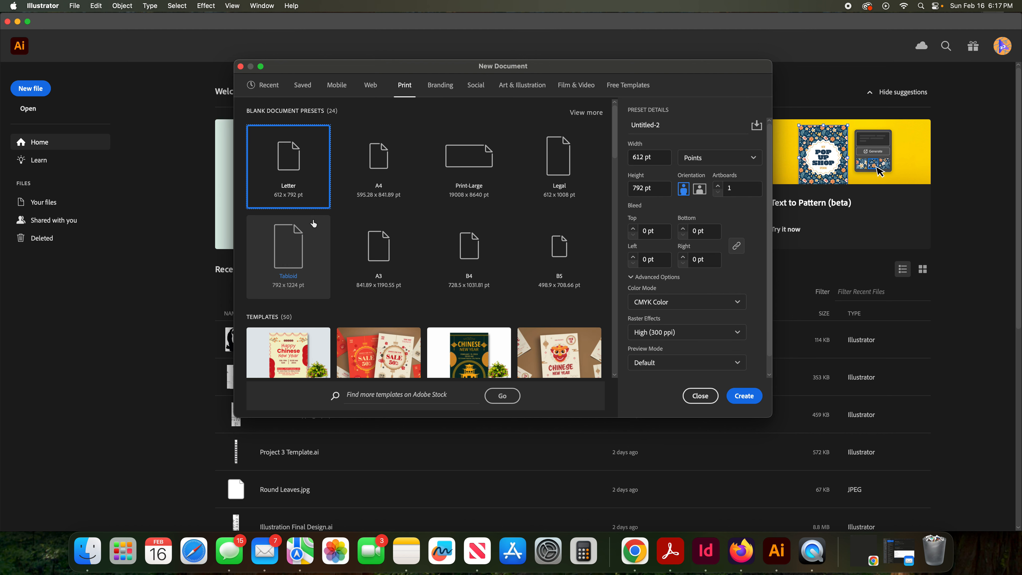
click(297, 242)
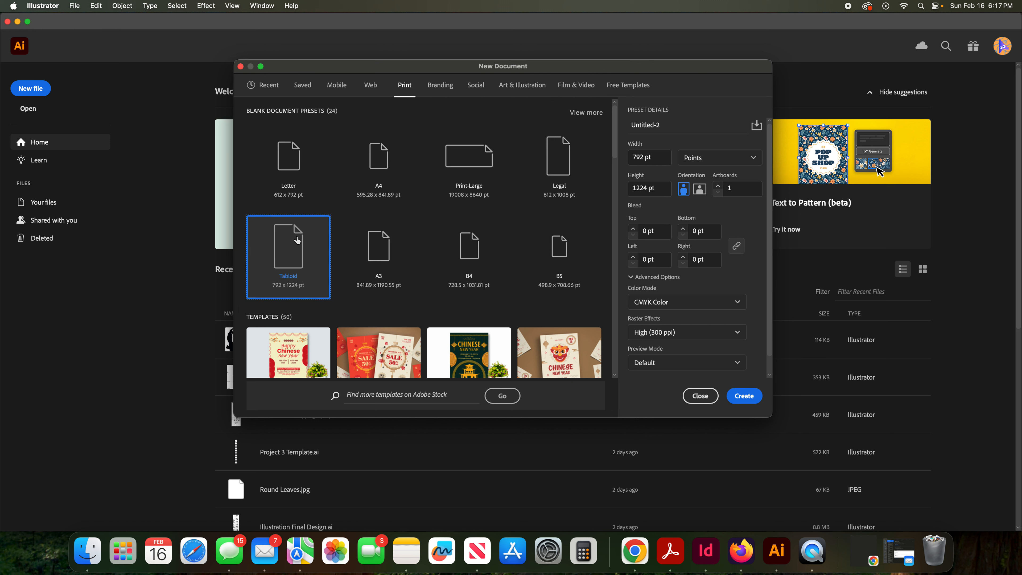
click(736, 166)
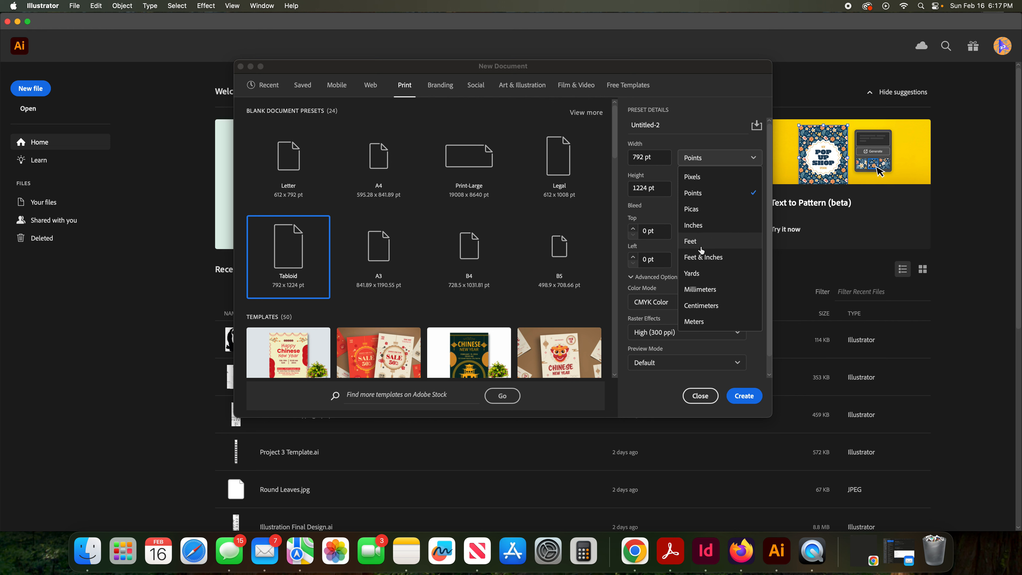
click(690, 225)
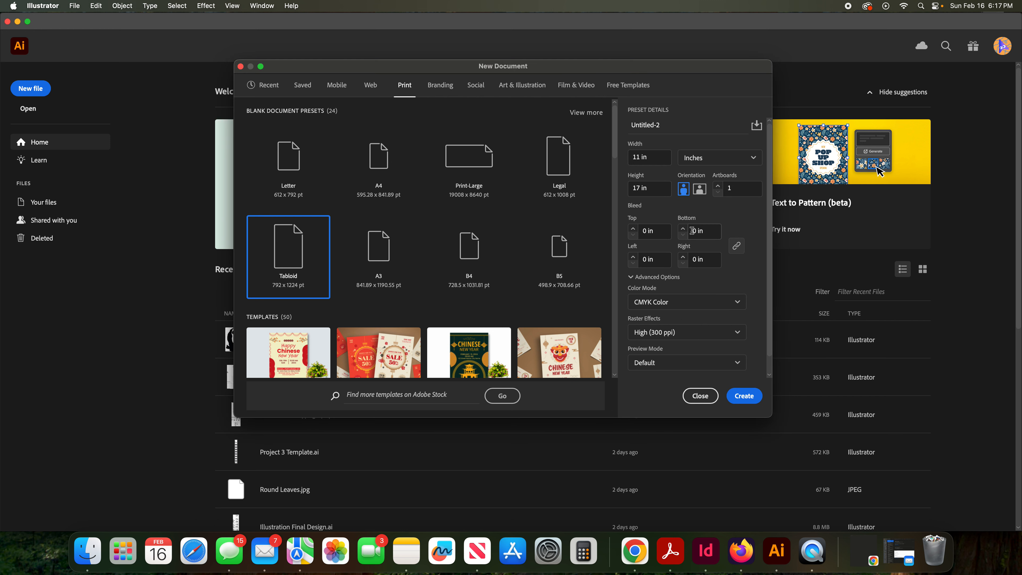
Step: Set the document to landscape orientation with 3 artboards and a 0.125 in bleed on all sides
click(700, 190)
click(717, 186)
click(717, 186)
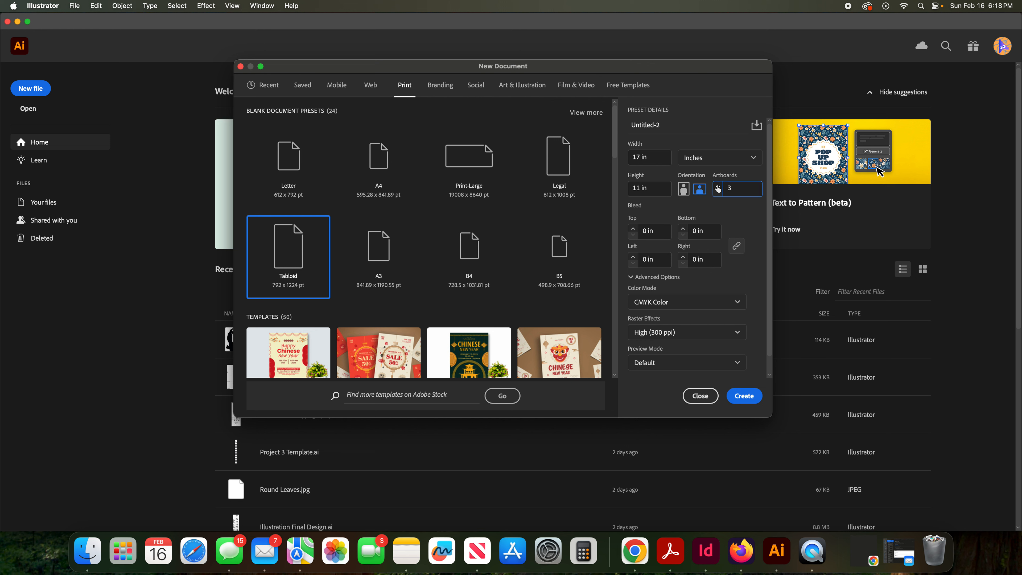
click(633, 229)
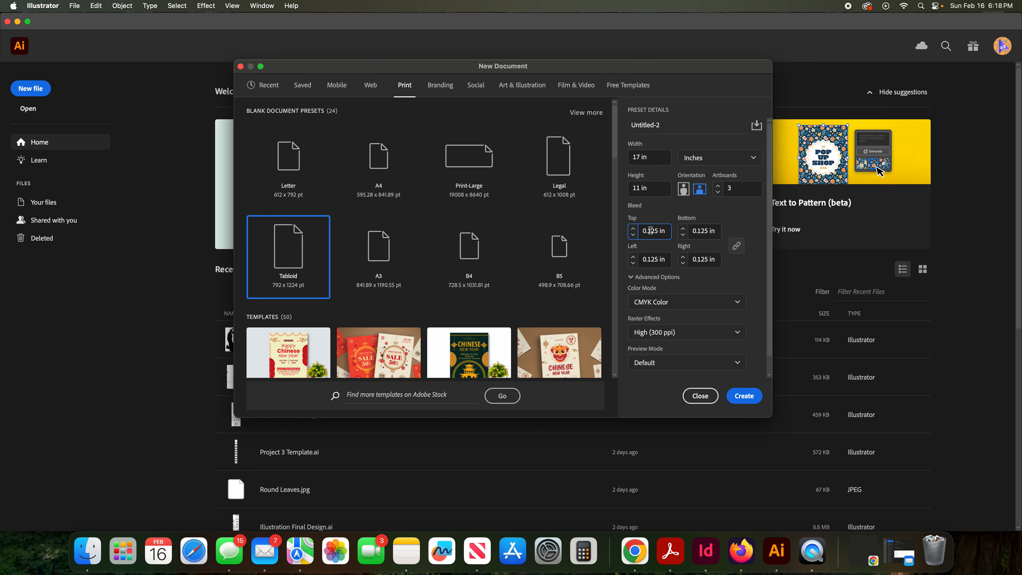
Step: Set the color mode to RGB Color and create the document
click(673, 302)
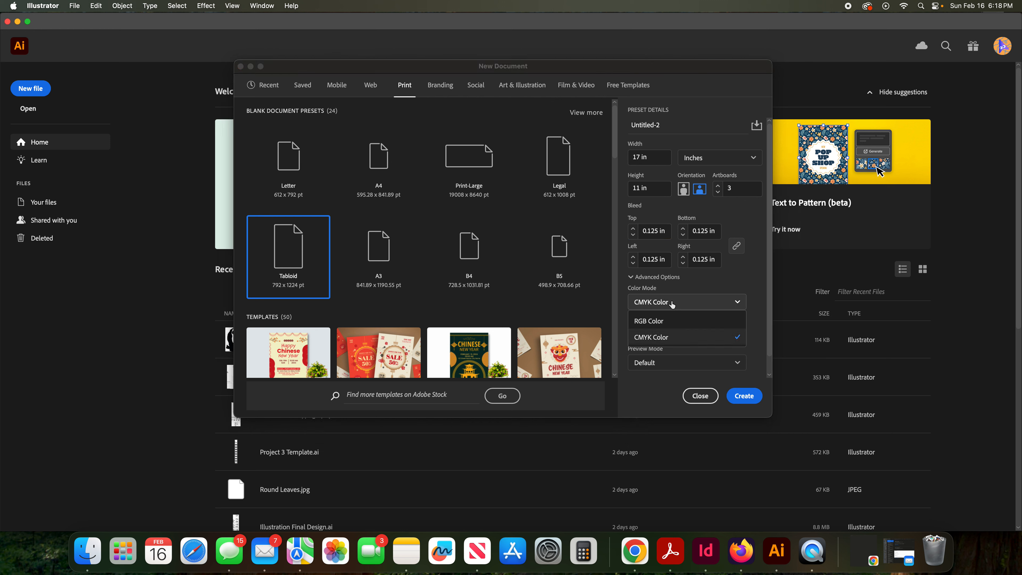
click(648, 322)
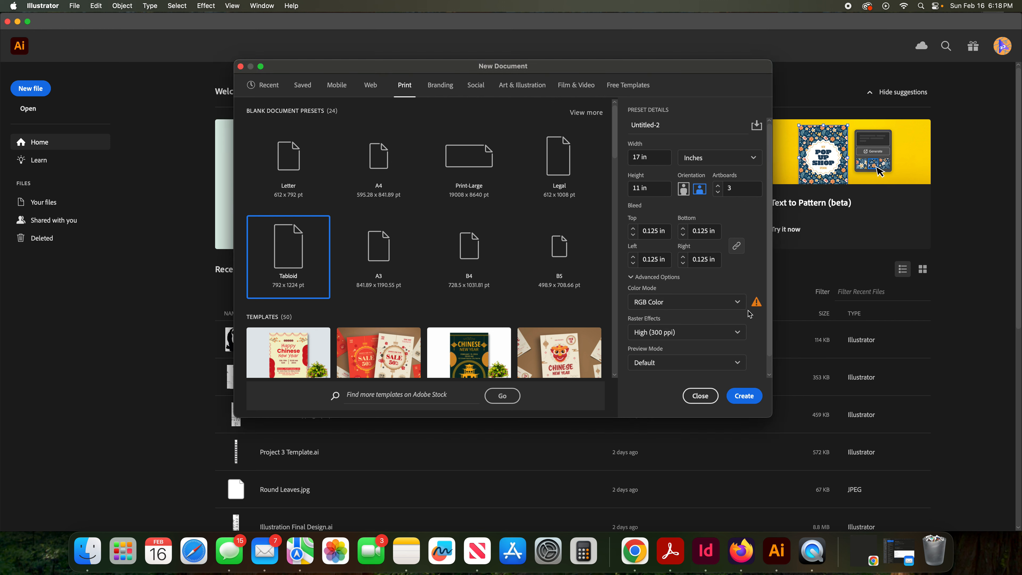
mouse_move(757, 307)
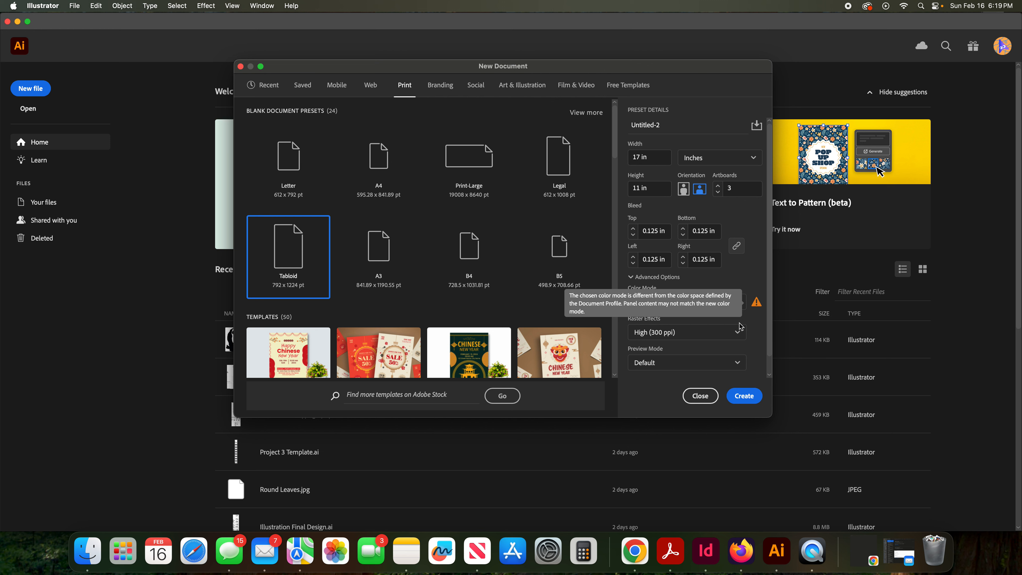
click(743, 397)
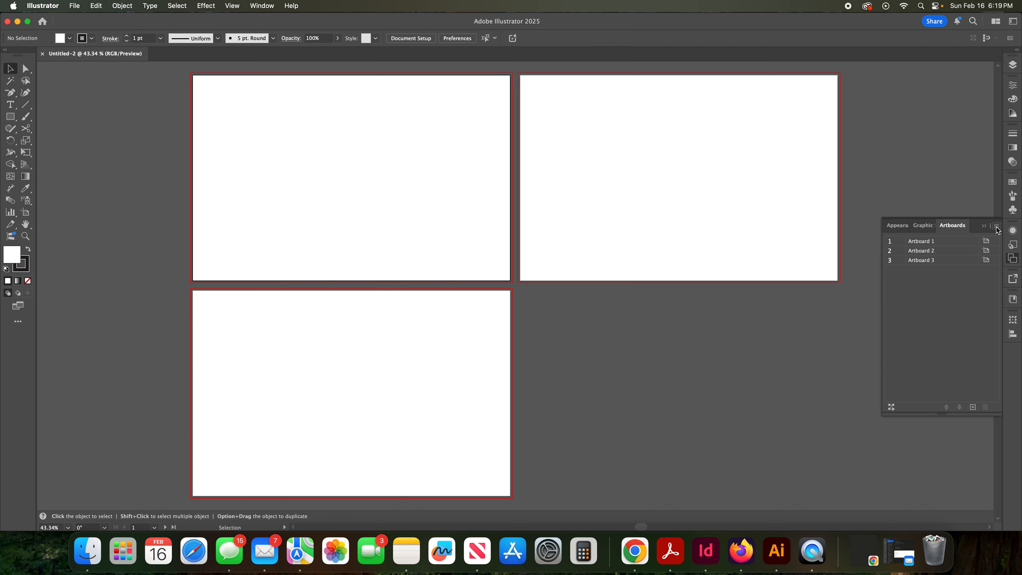
Step: Rearrange all artboards into a single column with adjusted spacing, and move Artboard 3 above Artboard 2 in the artboard order
click(1012, 260)
click(1013, 261)
click(997, 226)
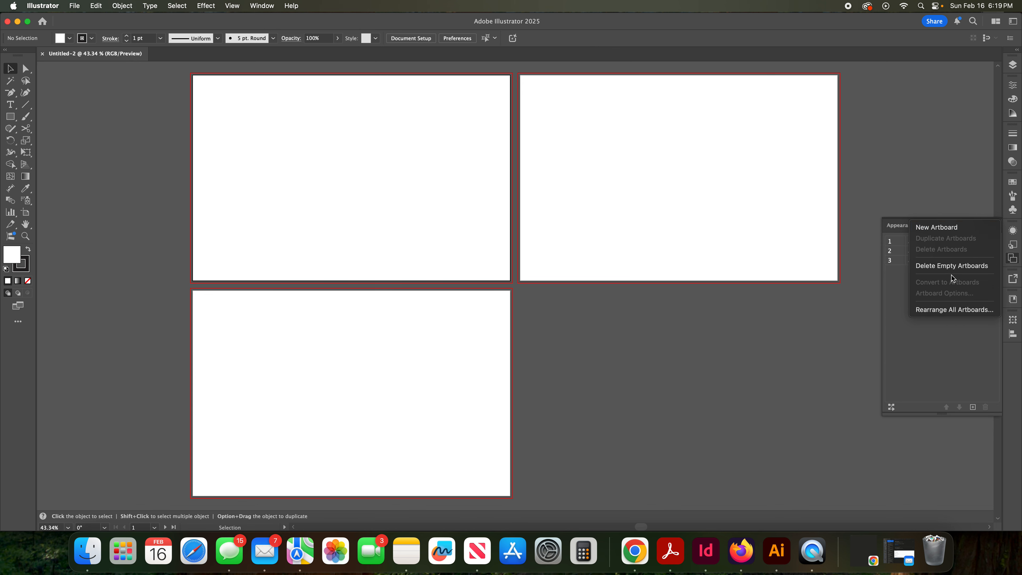
click(940, 310)
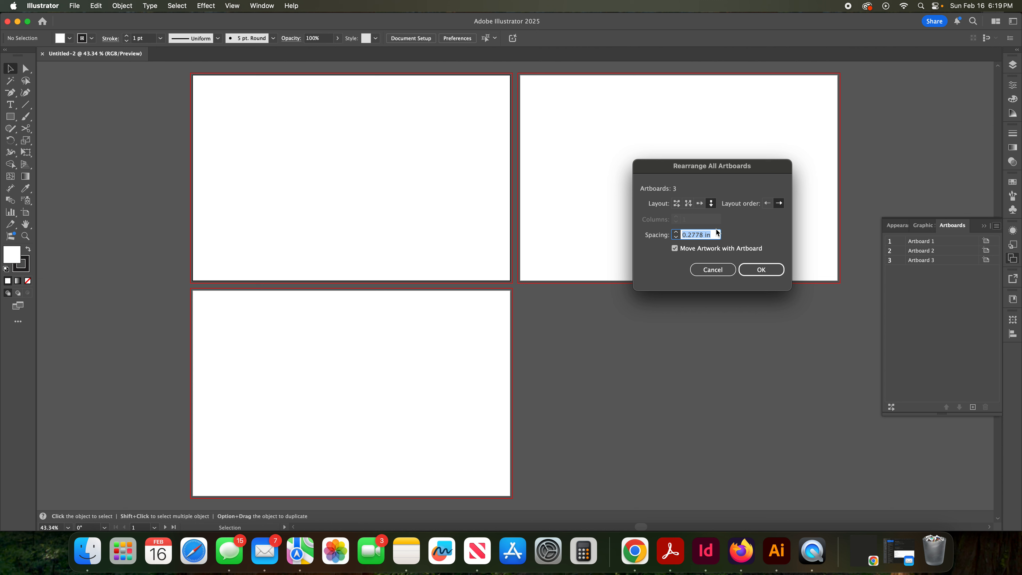
click(676, 237)
click(761, 269)
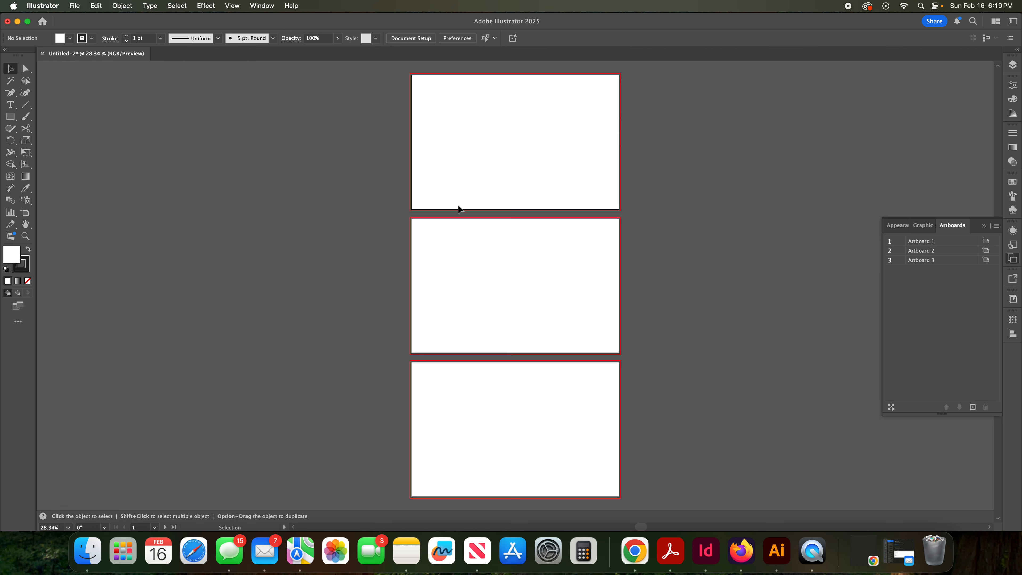
scroll(347, 147, right, 2)
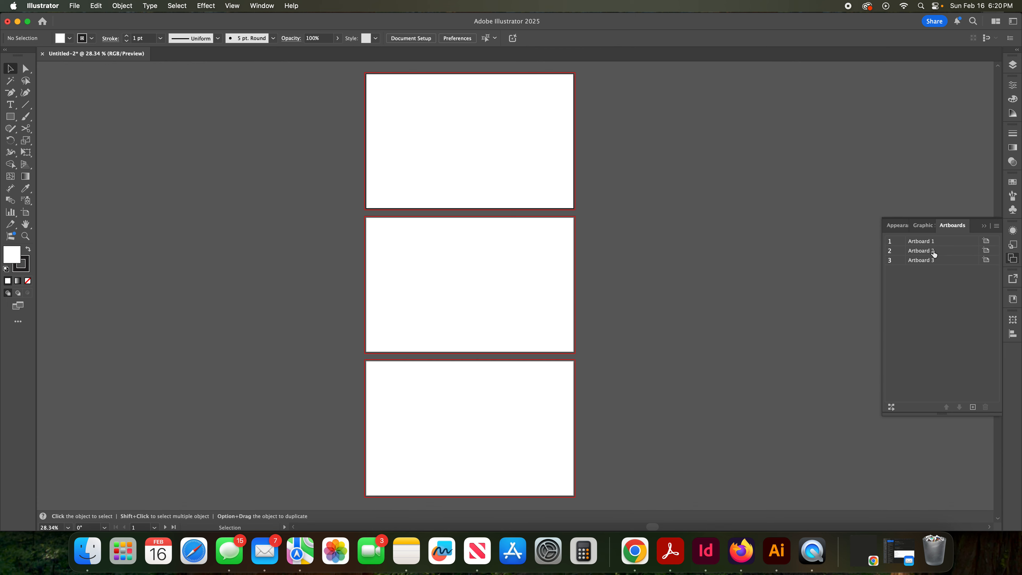
drag(933, 260, 933, 249)
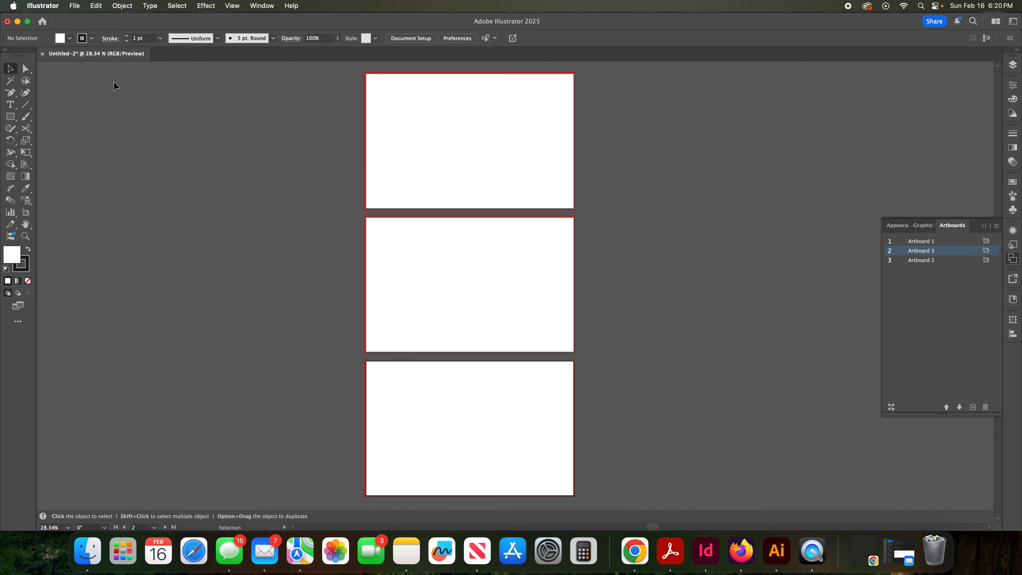
Step: Add a text box to the first artboard, replace its placeholder text with the number 1, and set the font size to 48 pt
click(14, 106)
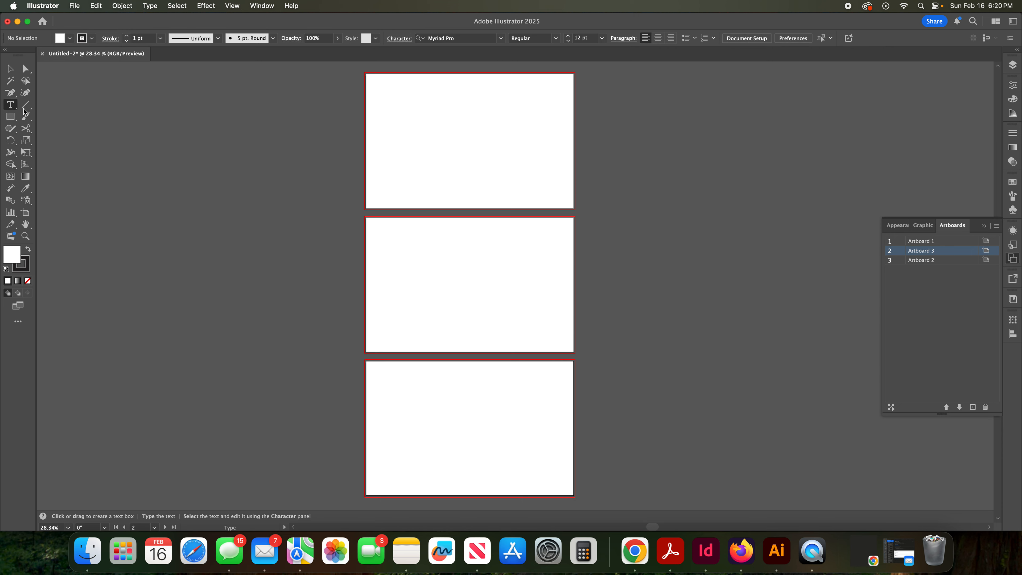
drag(415, 134, 459, 184)
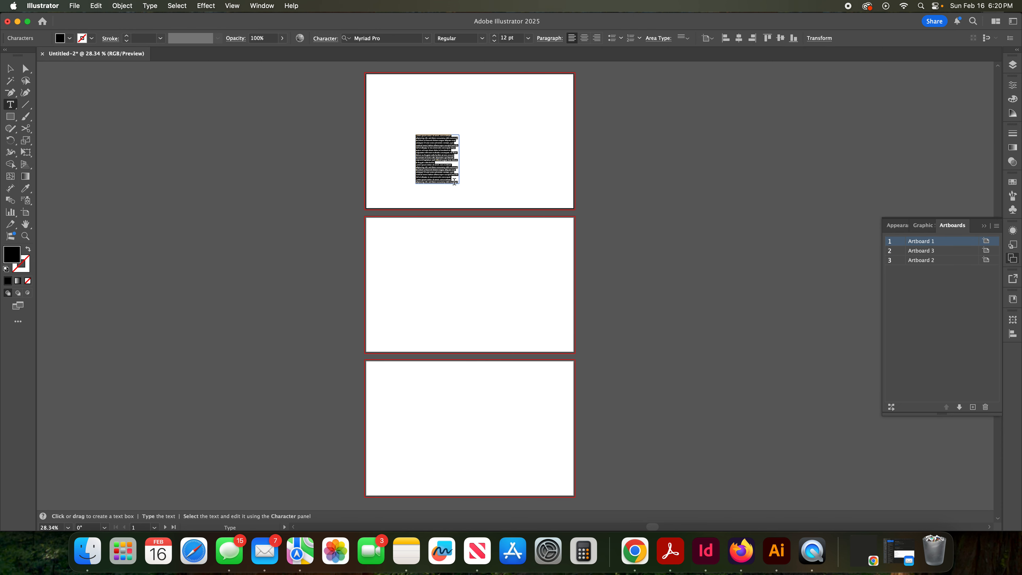
key(BackSpace)
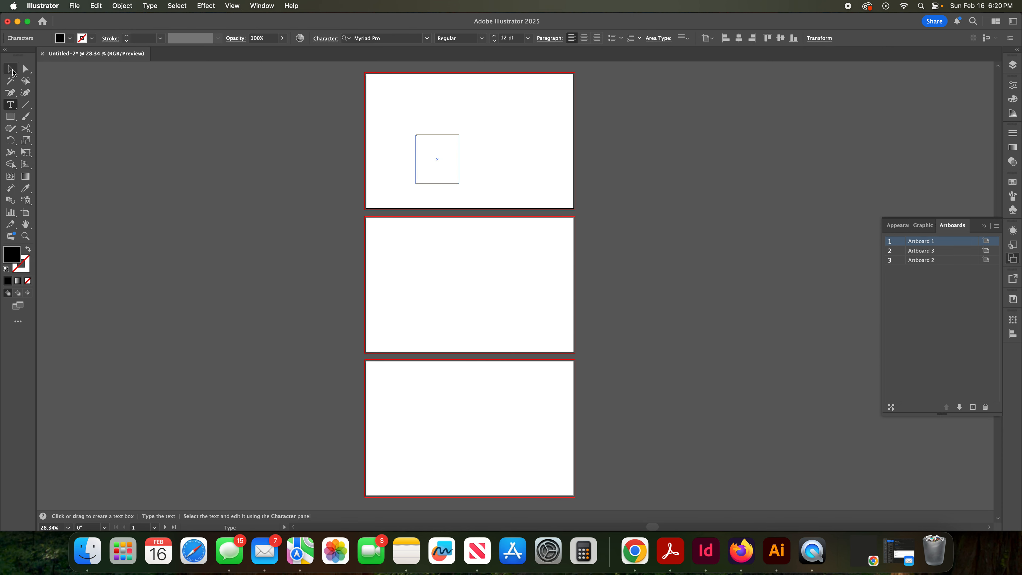
click(529, 39)
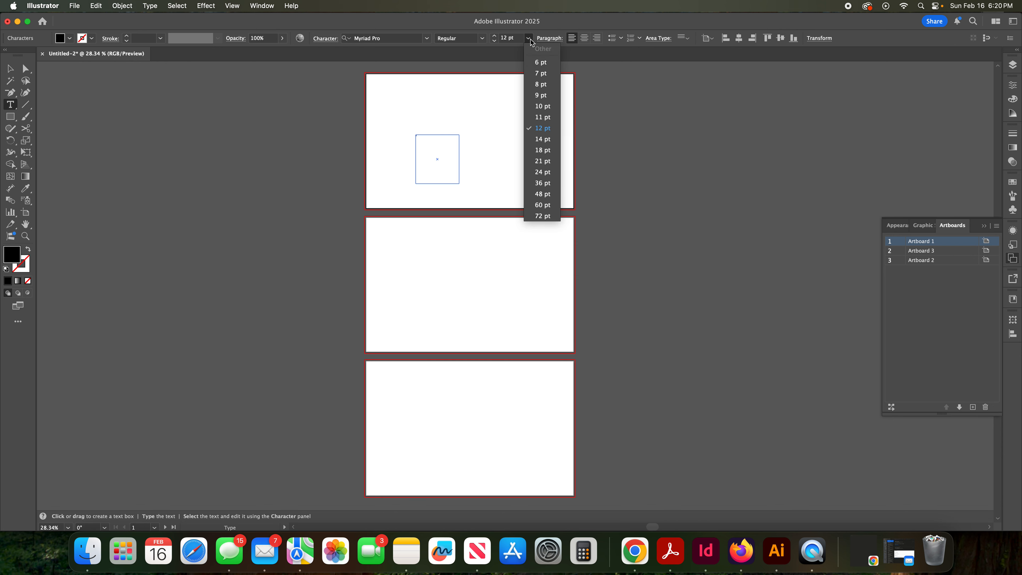
click(539, 194)
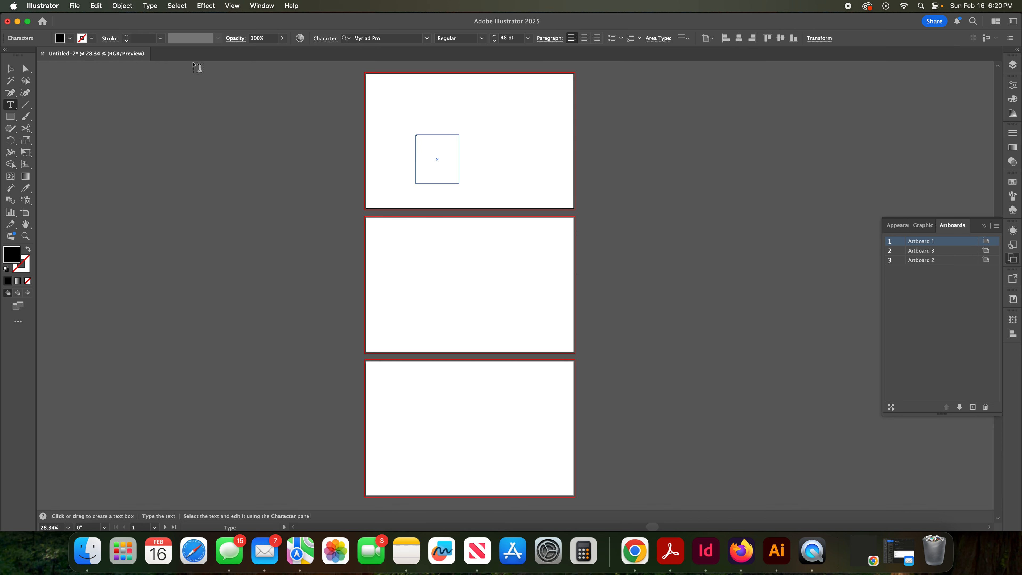
key(Escape)
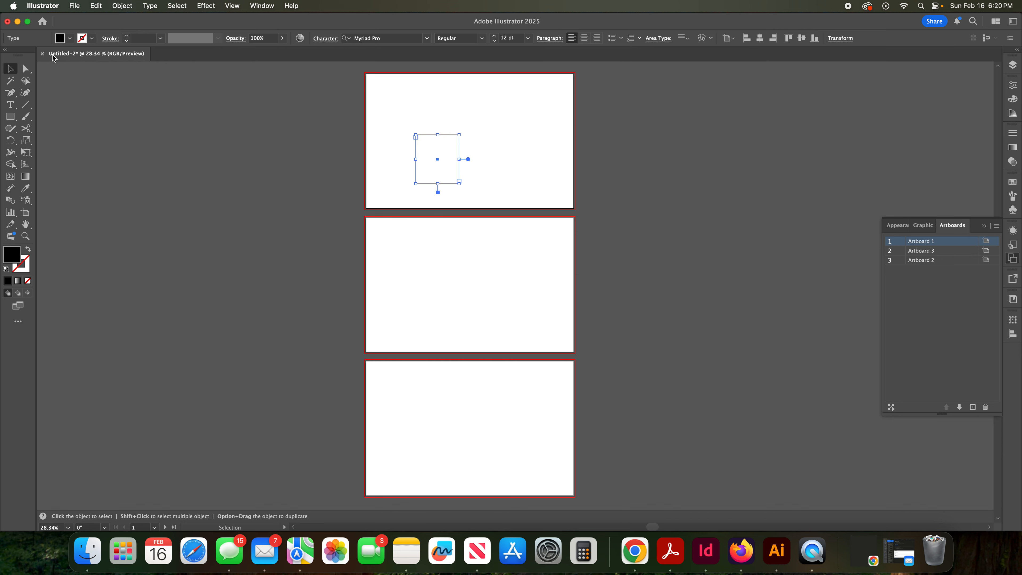
click(529, 38)
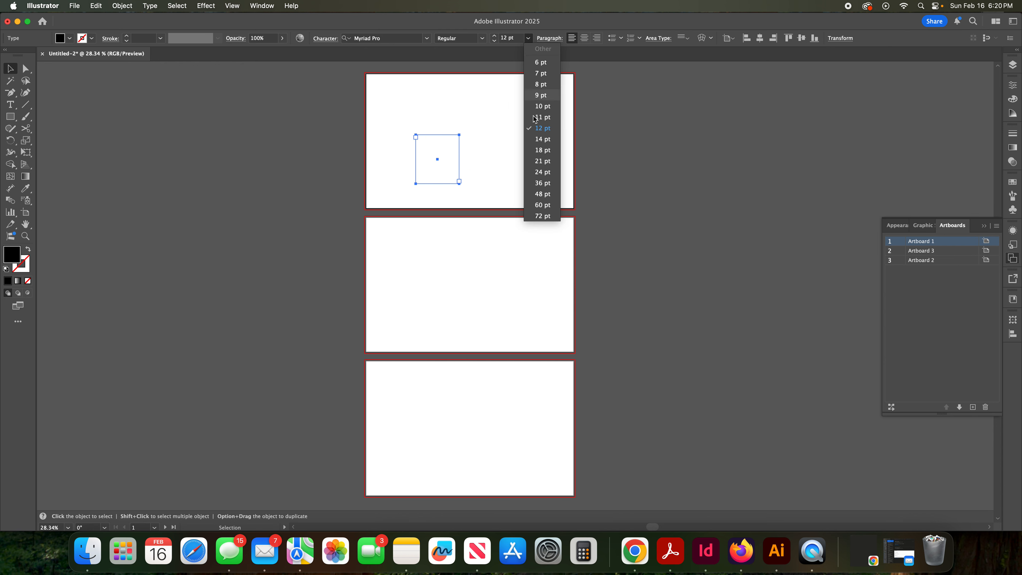
click(543, 194)
Step: Shrink the text box on the first artboard to fit tightly around the number 1
drag(459, 182, 423, 144)
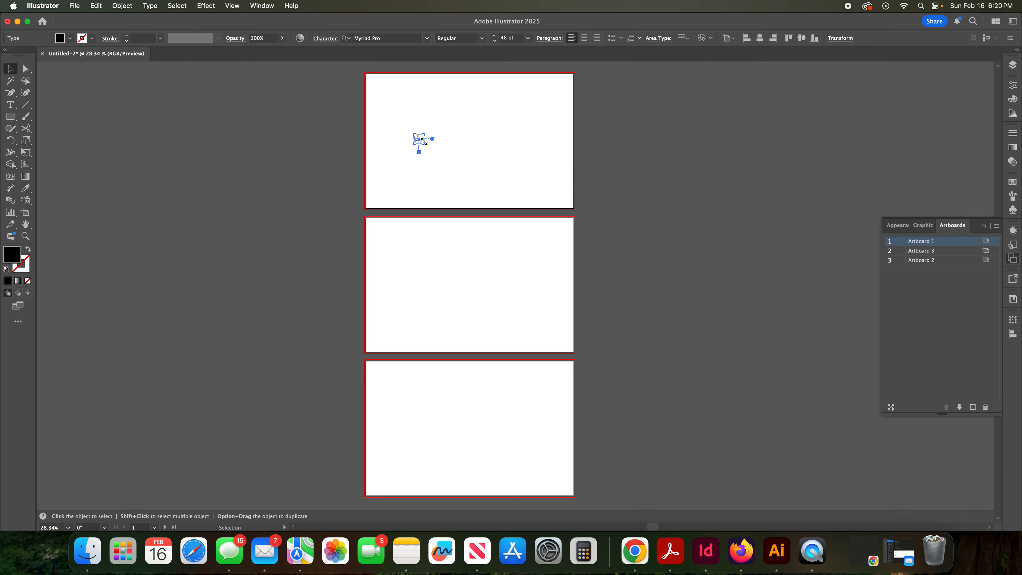
mouse_move(423, 142)
mouse_down()
mouse_move(445, 164)
mouse_move(431, 143)
mouse_up()
key(super+equal)
key(super+equal)
key(super+equal)
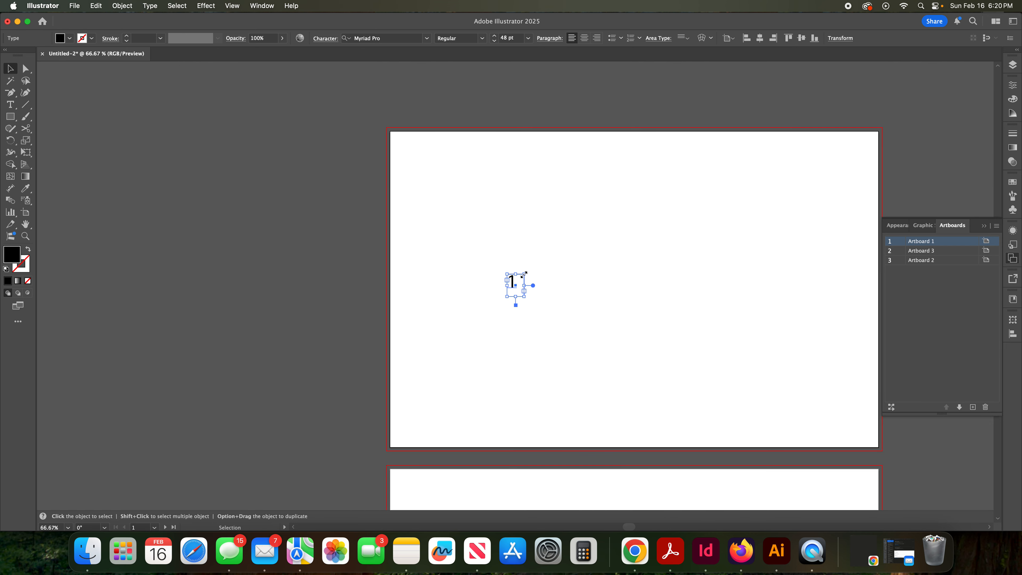
mouse_move(524, 274)
mouse_down()
mouse_move(589, 246)
mouse_move(542, 282)
mouse_up()
key(super+z)
mouse_move(525, 298)
mouse_down()
mouse_move(532, 321)
mouse_move(525, 299)
mouse_move(534, 289)
mouse_move(529, 301)
mouse_up()
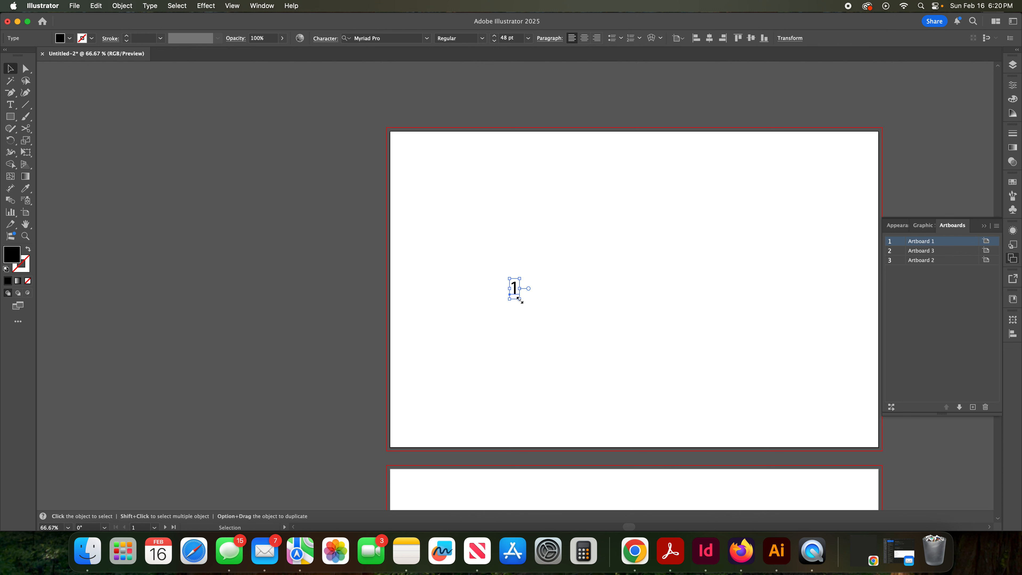
Step: Enlarge the number 1 to about 362 pt and move it near the middle of the first artboard
drag(520, 299, 589, 418)
drag(553, 378, 599, 285)
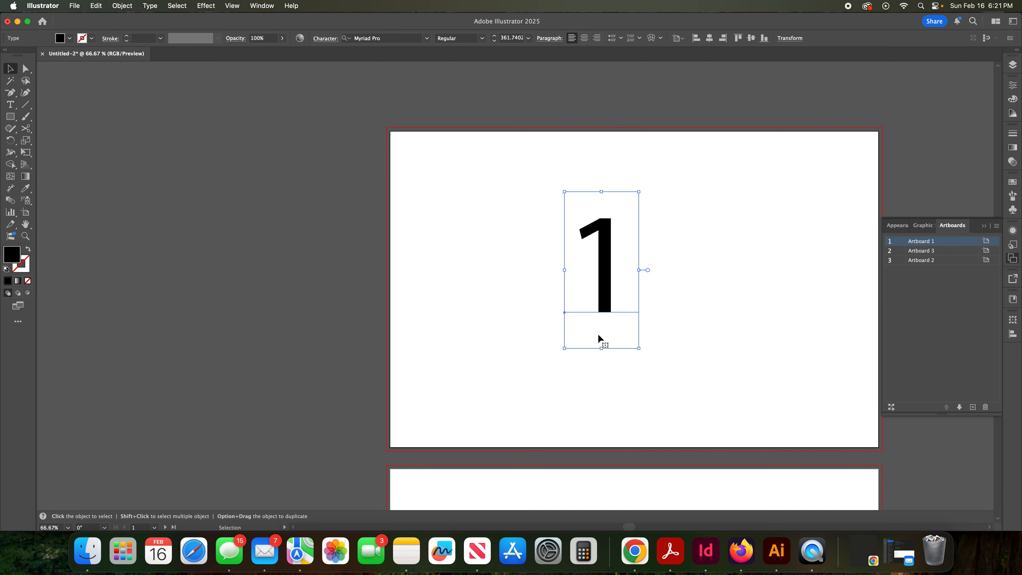
scroll(598, 333, right, 5)
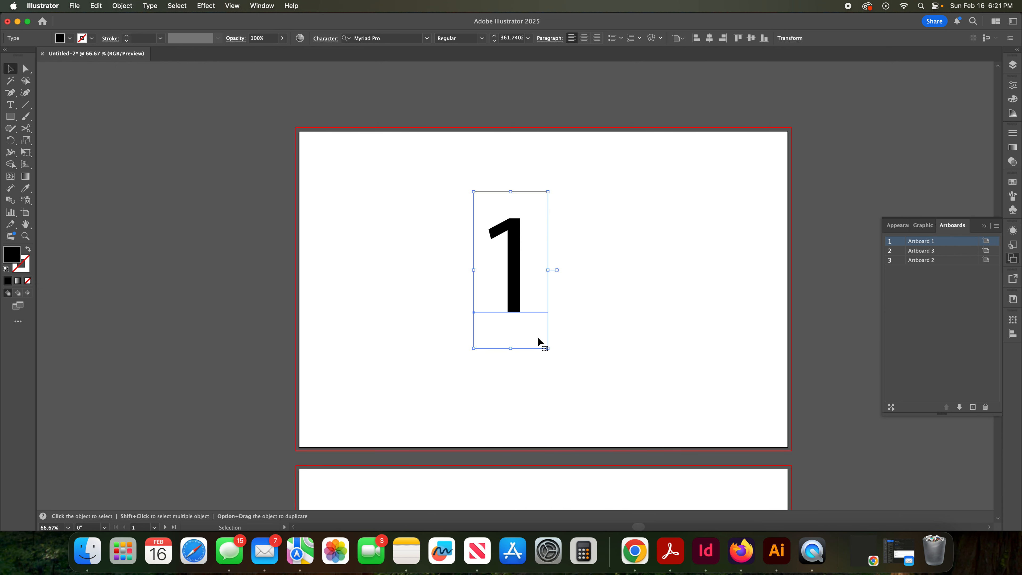
Step: Copy the number 1 and paste it onto the middle artboard
key(a)
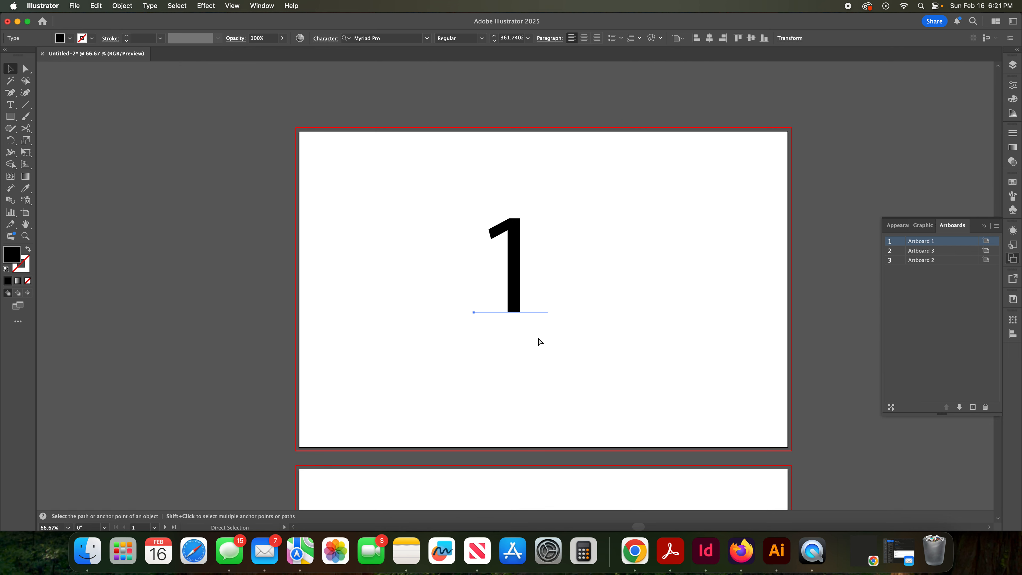
key(super+equal)
key(super+equal)
key(super+minus)
key(super+minus)
key(super+minus)
key(super+minus)
key(super+minus)
key(super+minus)
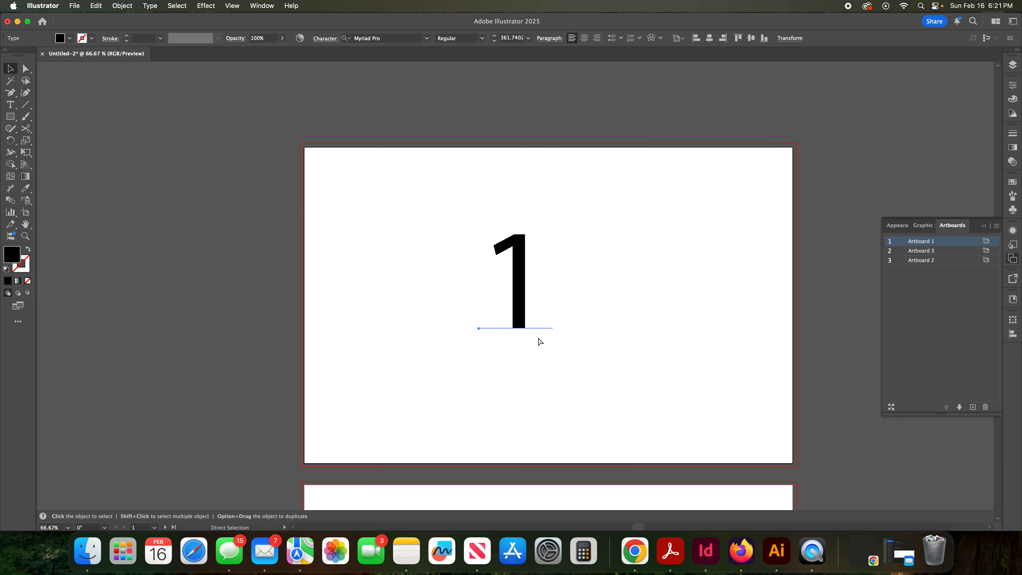
key(v)
scroll(538, 341, down, 5)
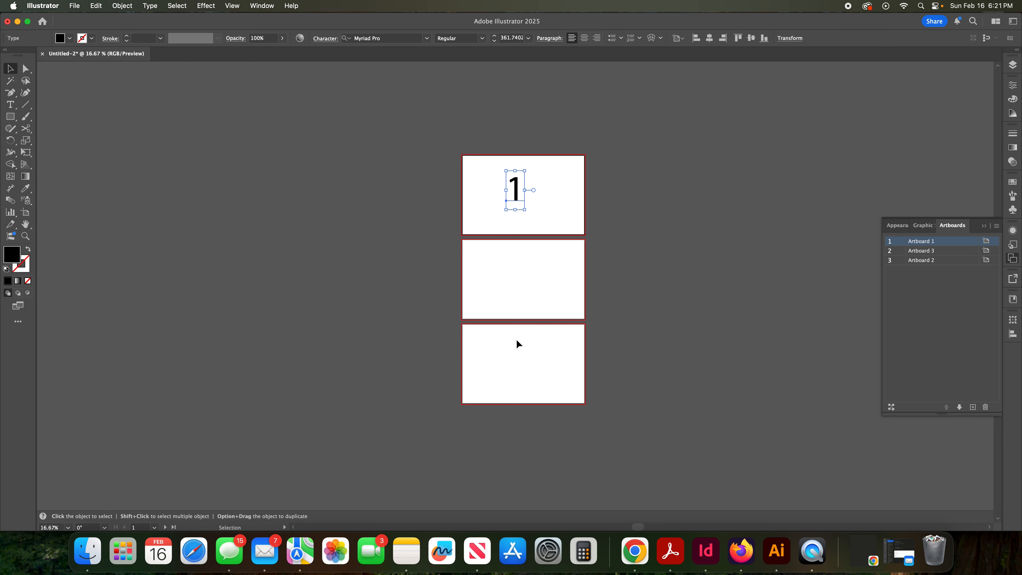
click(518, 282)
key(a)
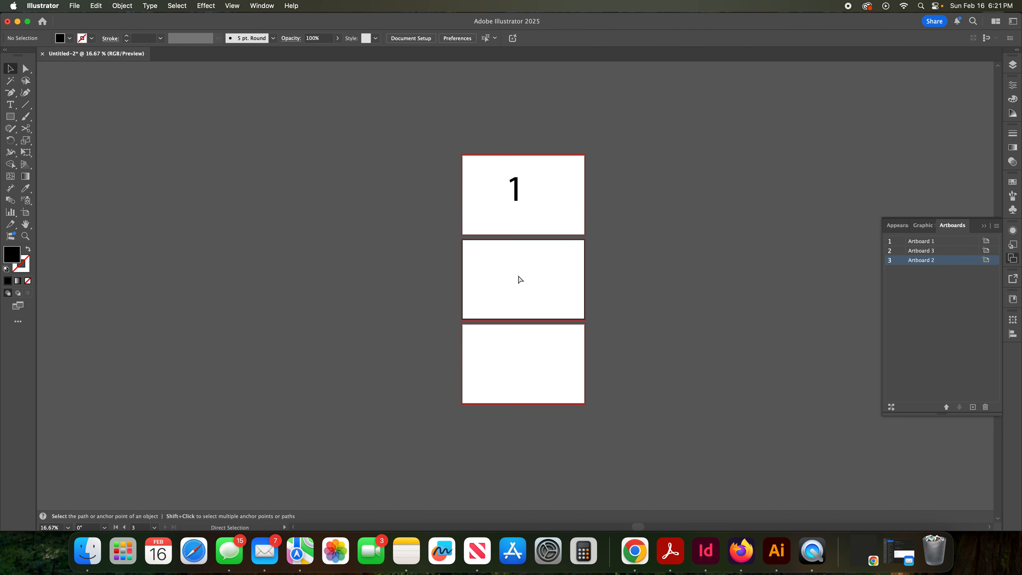
key(super+v)
key(v)
Step: Try to place another copy of the number 1 on the middle artboard and undo it
click(520, 346)
click(508, 292)
drag(507, 292, 537, 292)
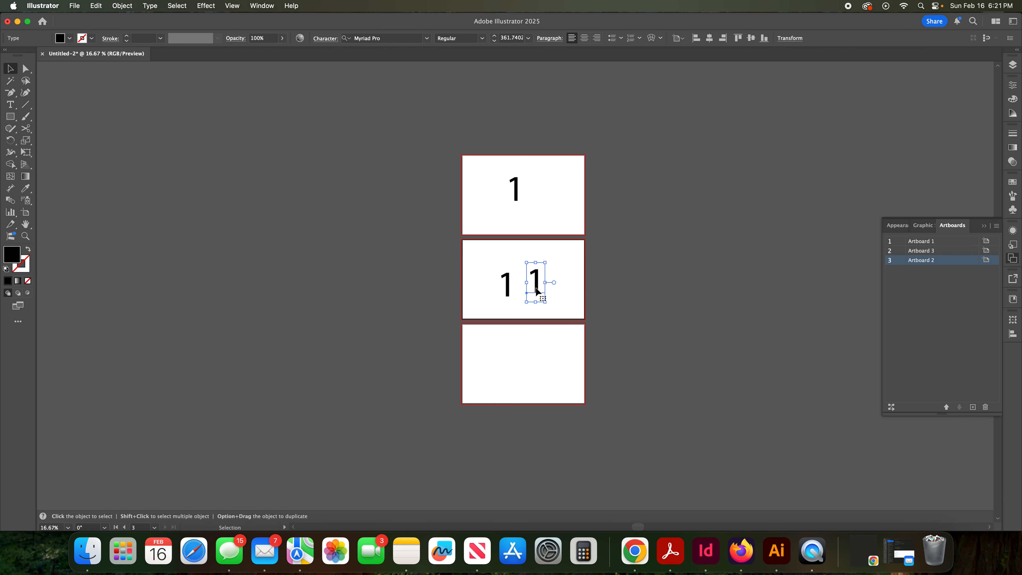
key(super+z)
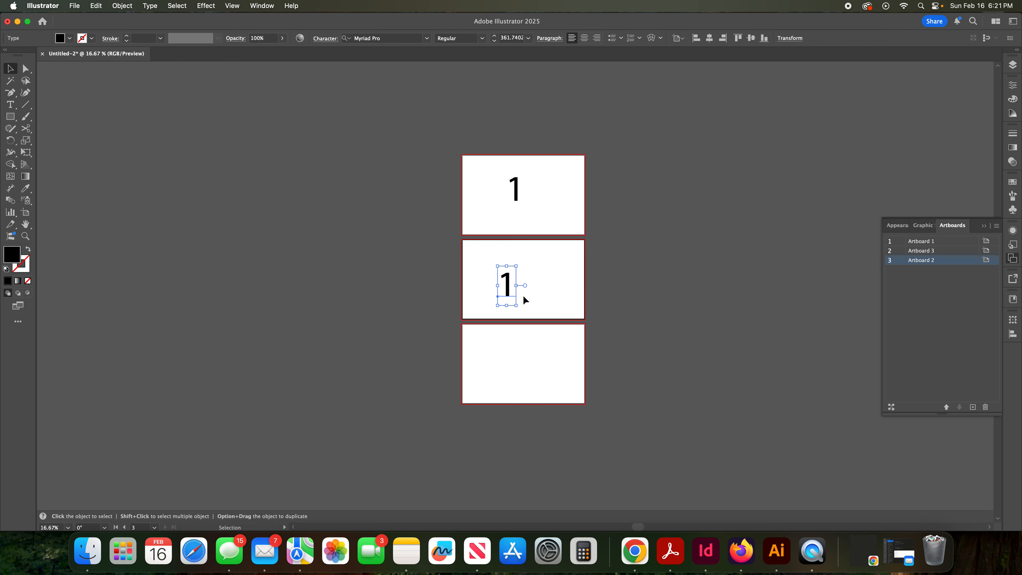
click(515, 351)
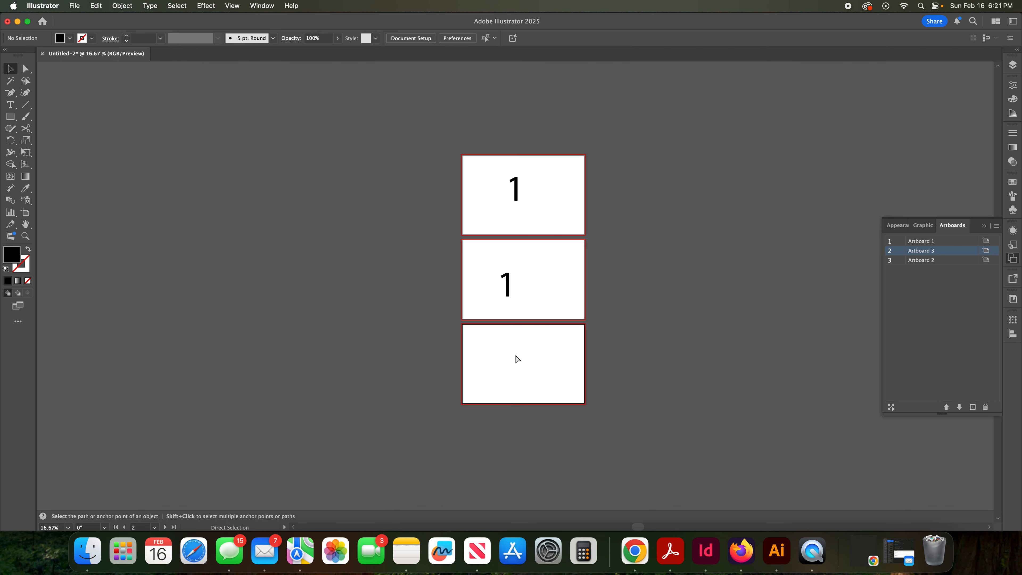
key(super+z)
click(508, 289)
key(super+z)
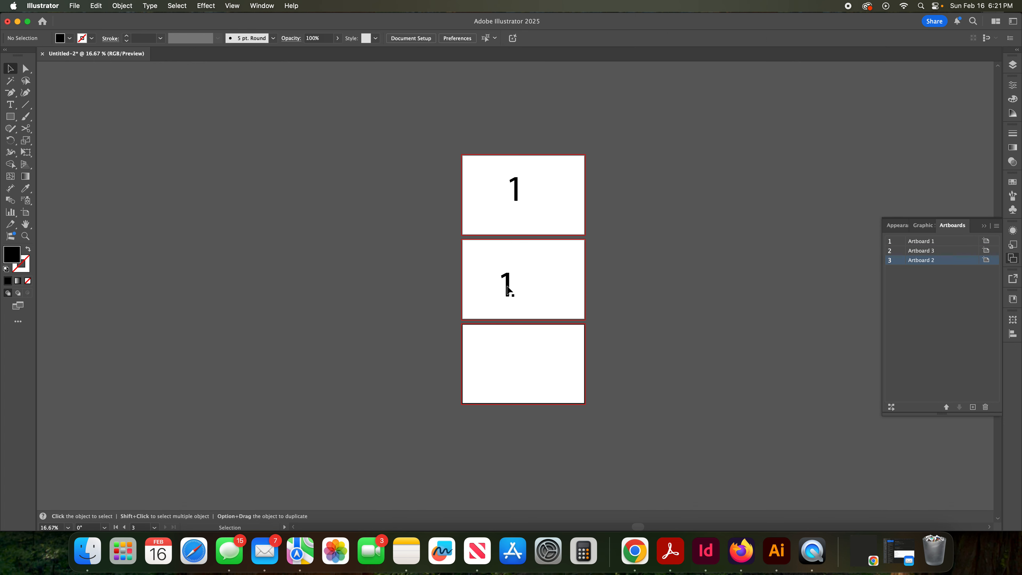
Step: Try to move a number 1 from the middle artboard onto the bottom artboard, and undo the move
click(924, 251)
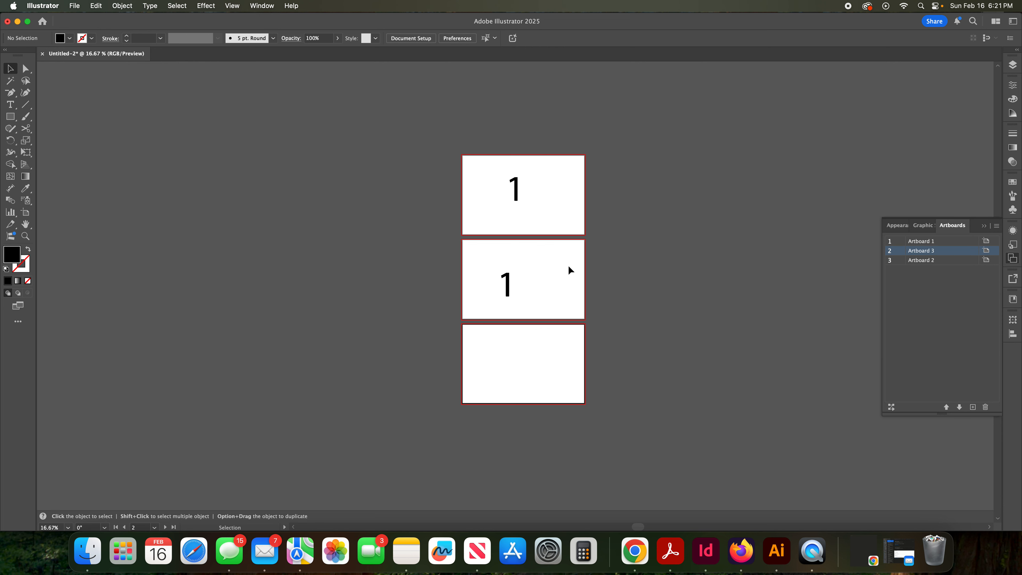
click(534, 262)
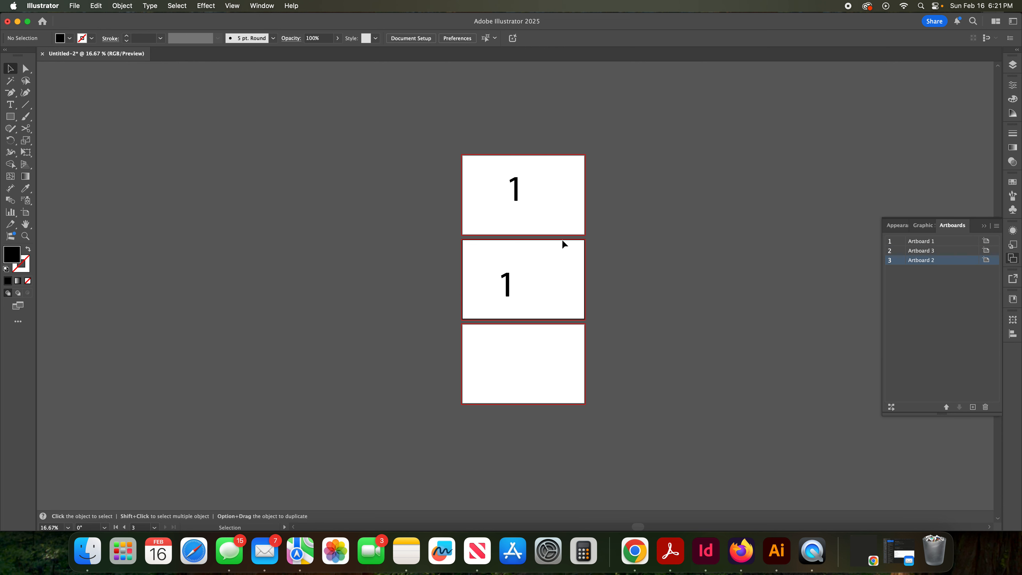
click(552, 381)
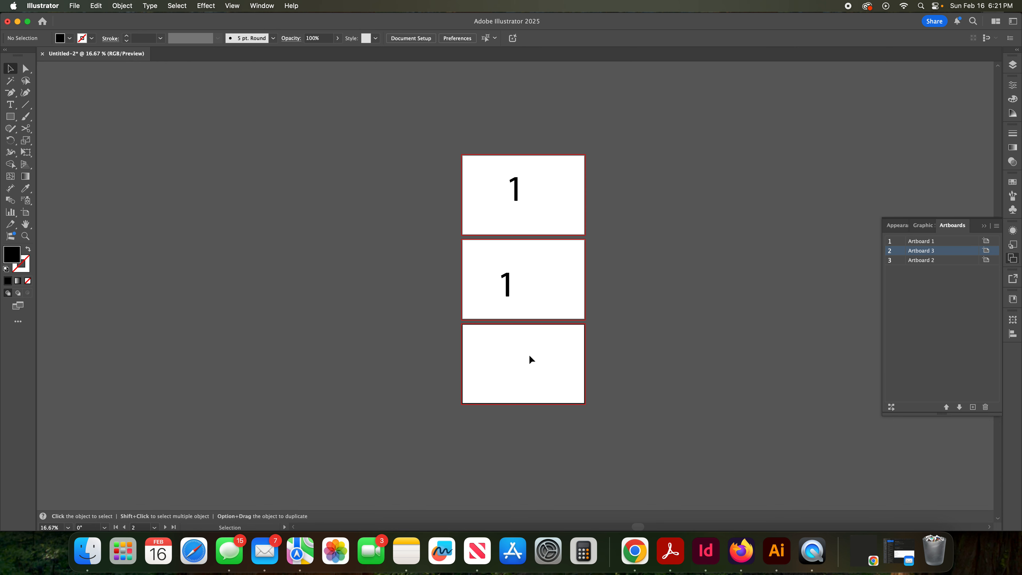
click(506, 285)
drag(506, 285, 514, 371)
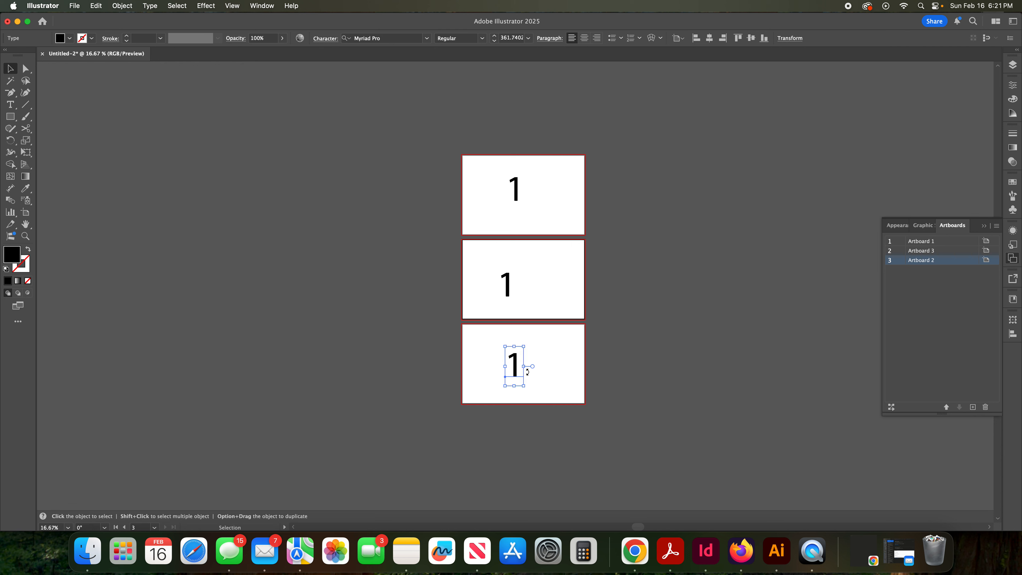
key(super+z)
key(super+z)
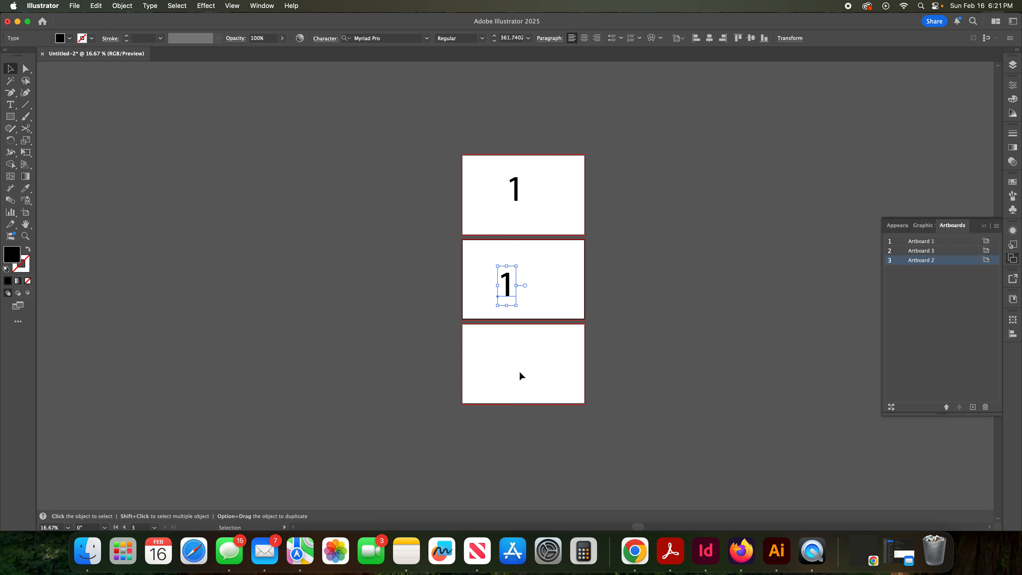
Step: Make Artboard 3 the active artboard, fit it in view and paste the copied number 1 onto it
click(921, 250)
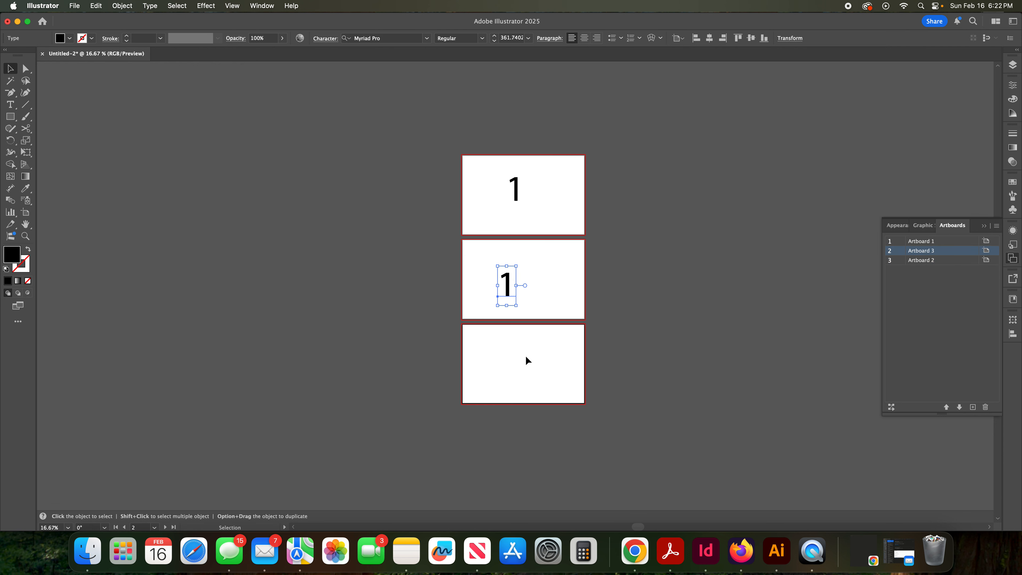
click(535, 357)
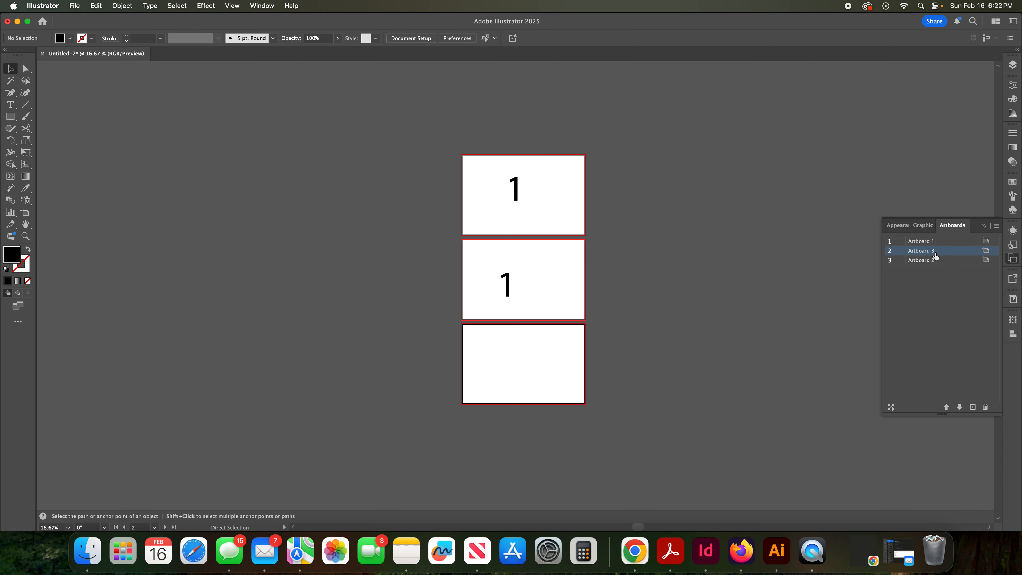
key(super+z)
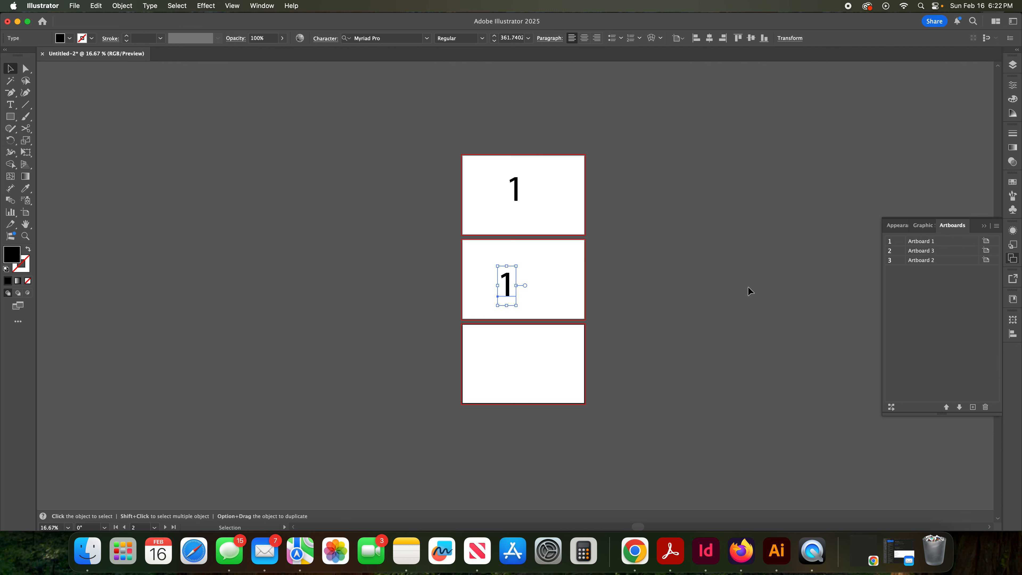
click(720, 281)
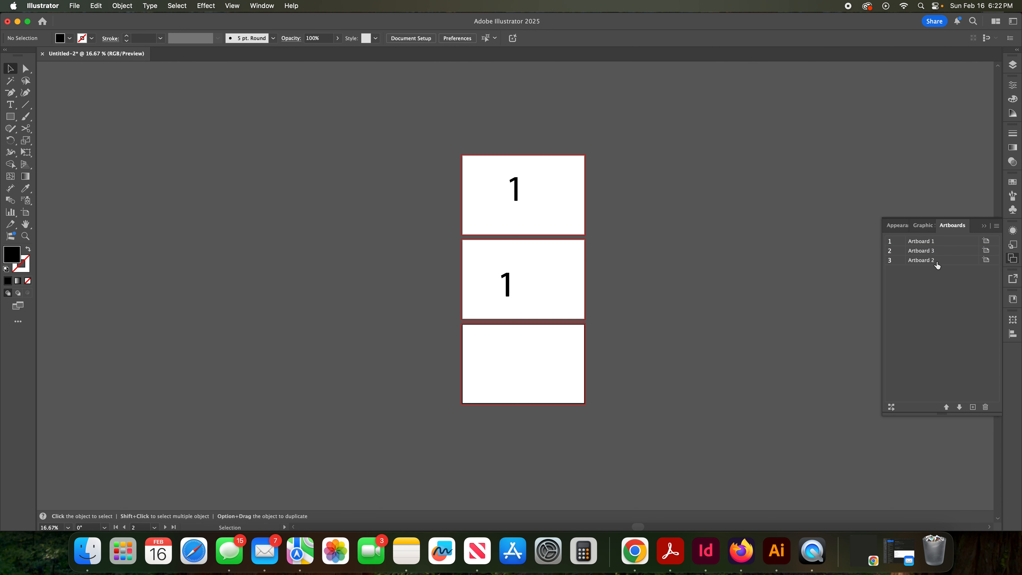
double_click(929, 251)
key(super+v)
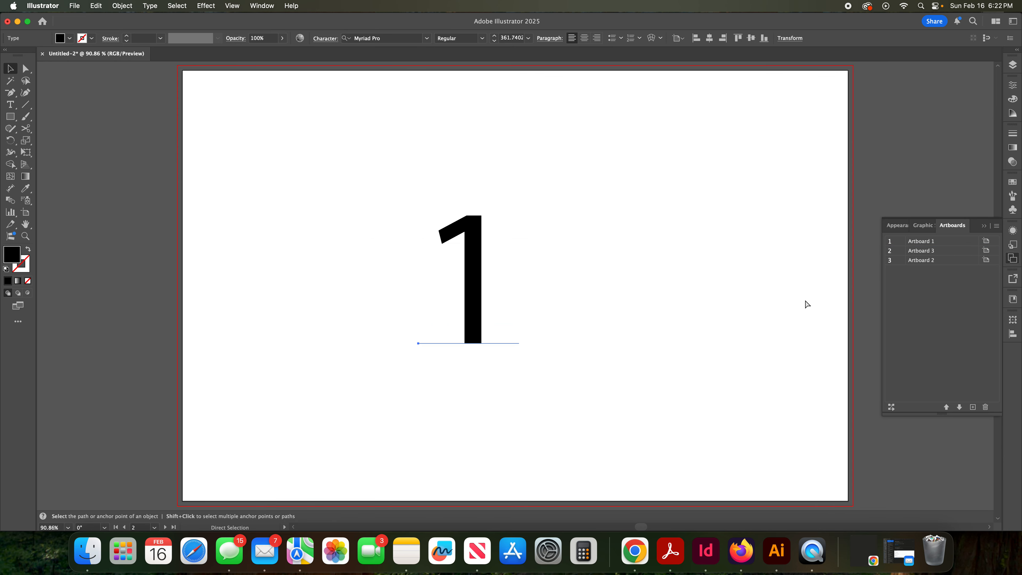
Step: Examine which entry in the artboard list corresponds to the middle artboard and which to the bottom one
key(super+minus)
key(super+minus)
key(super+minus)
key(super+minus)
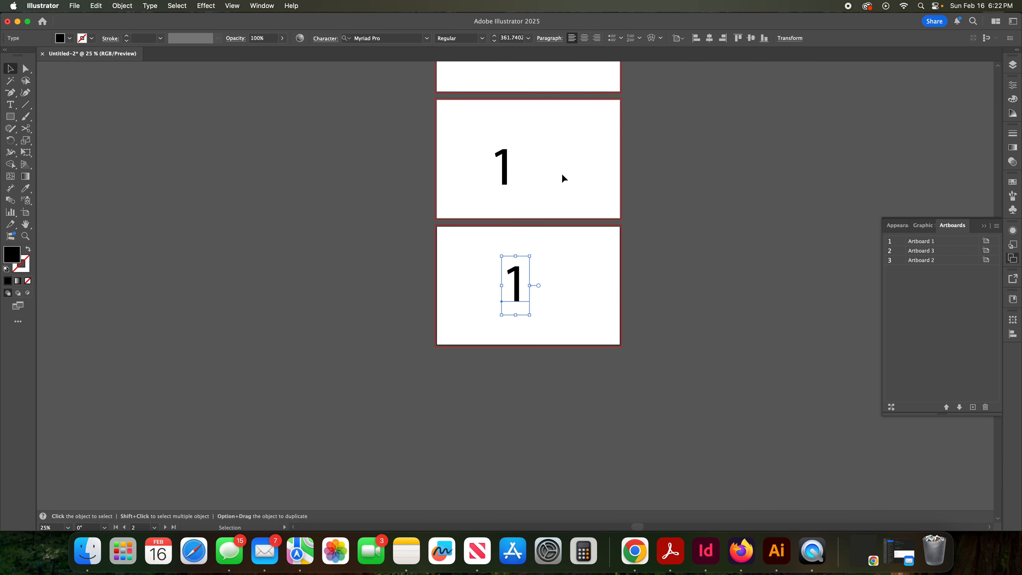
click(533, 168)
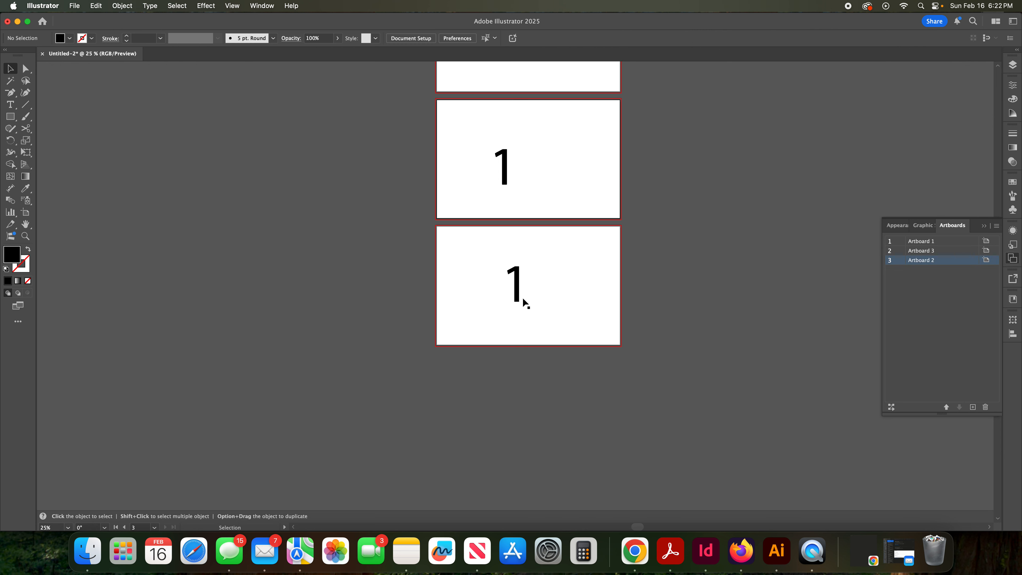
click(917, 252)
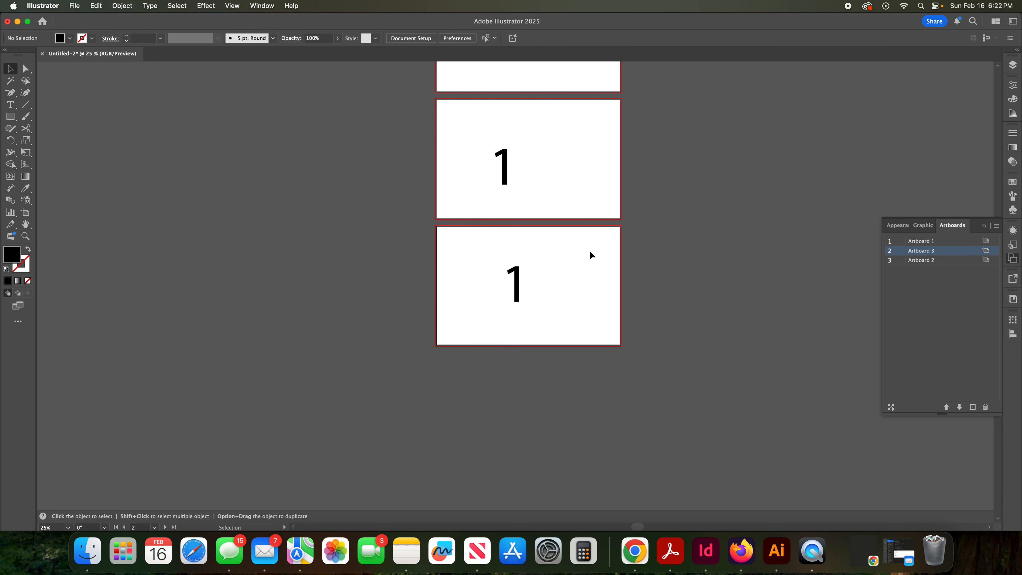
click(575, 197)
click(586, 270)
Step: Move the extra number 1 on the middle artboard away from its duplicate and delete it
scroll(609, 227, up, 5)
drag(488, 270, 585, 275)
key(Delete)
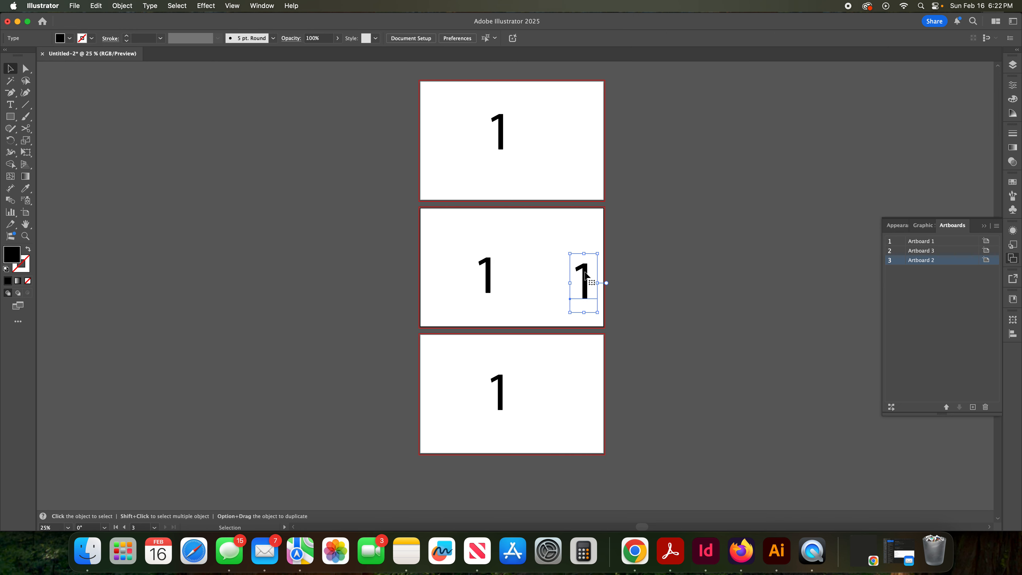
Step: Align the numbers on all three artboards to a common vertical axis and move them together to the artboards' horizontal middle
drag(523, 115, 471, 412)
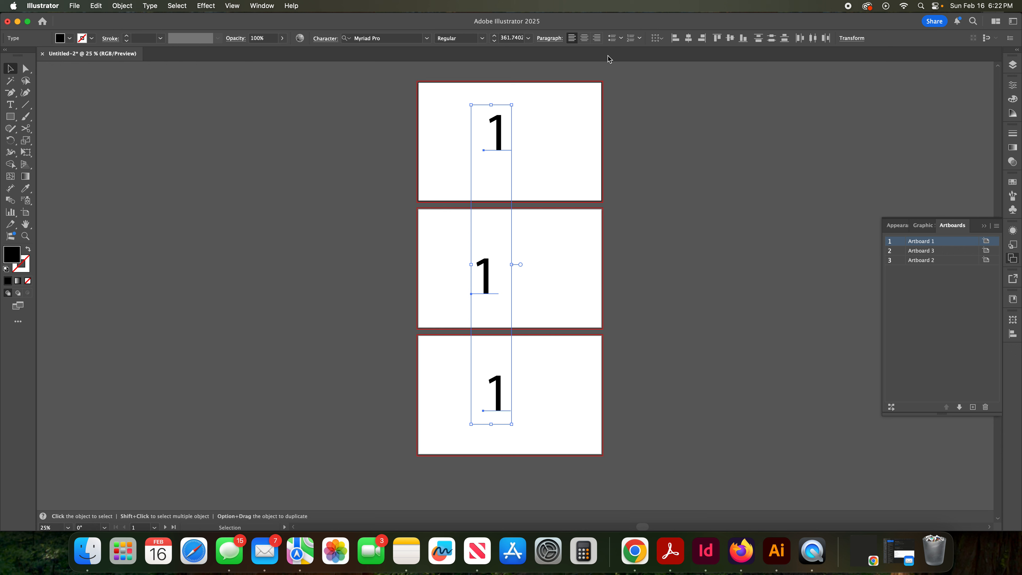
click(688, 38)
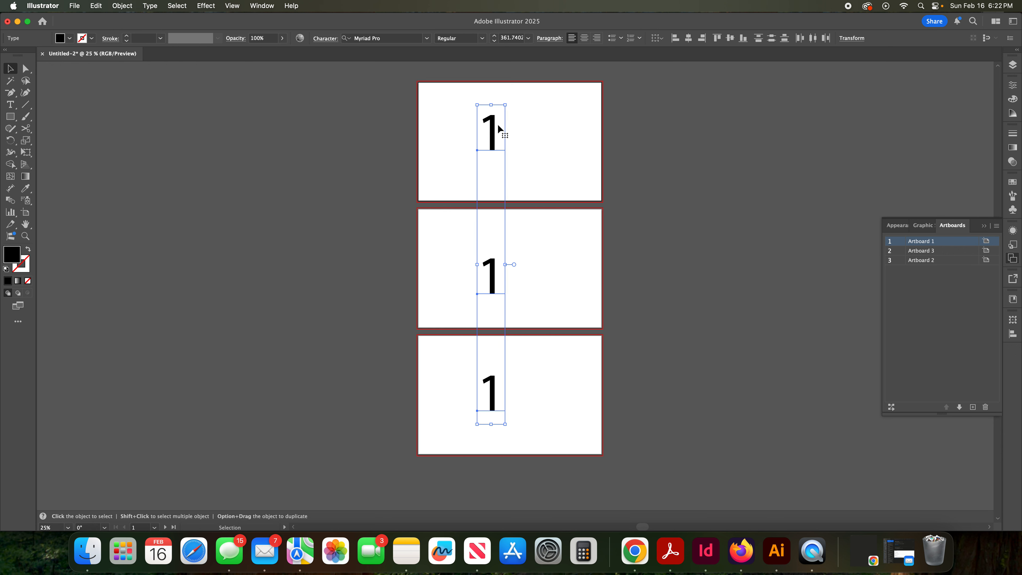
drag(494, 138, 513, 138)
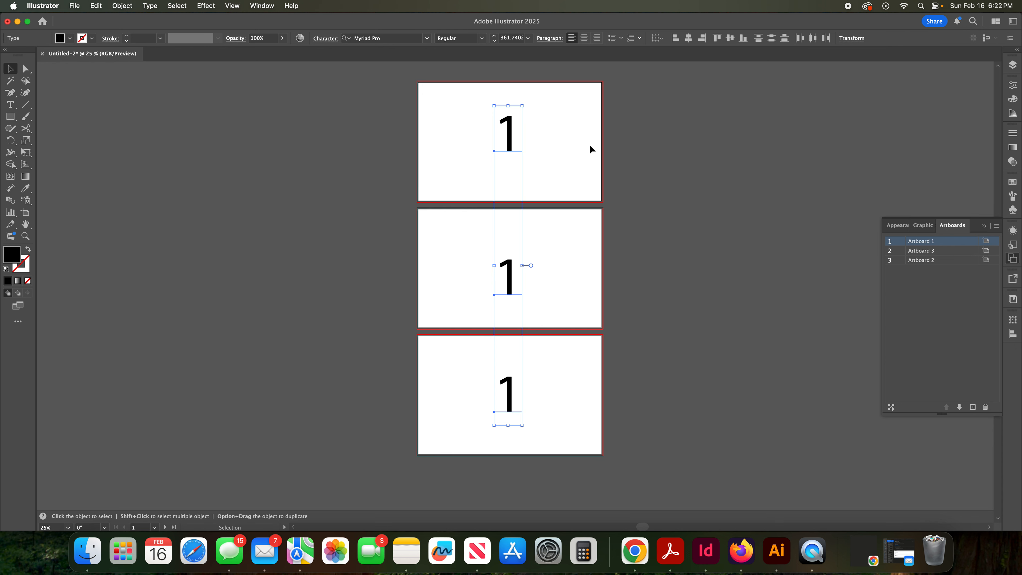
click(619, 154)
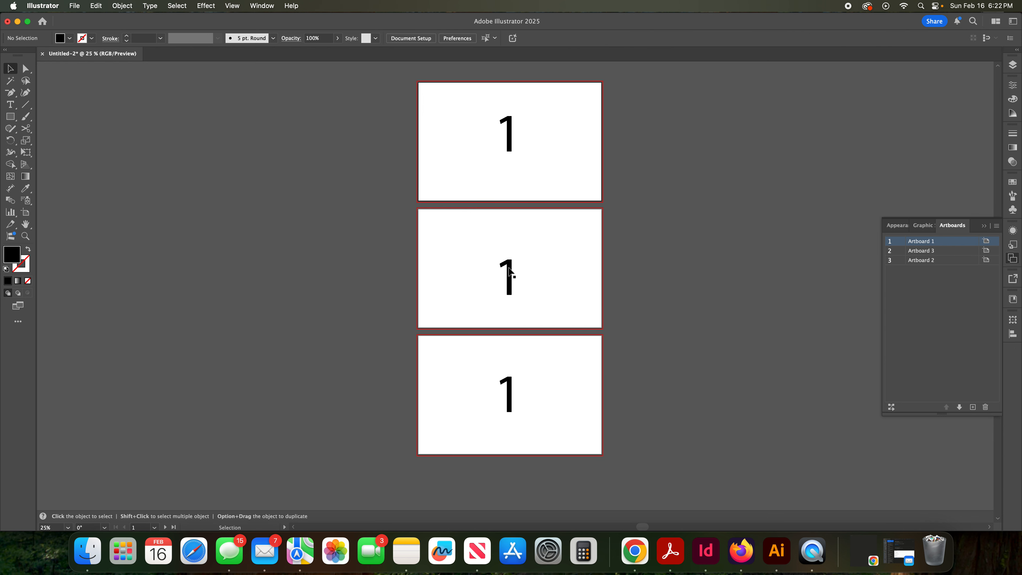
Step: Replace the number on the middle artboard with 2
click(542, 283)
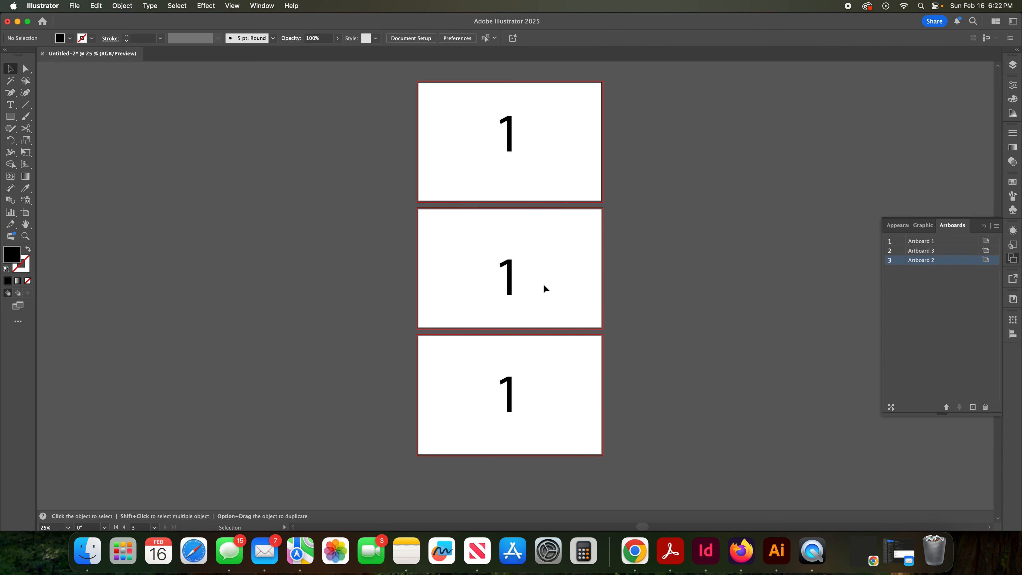
double_click(509, 282)
double_click(510, 281)
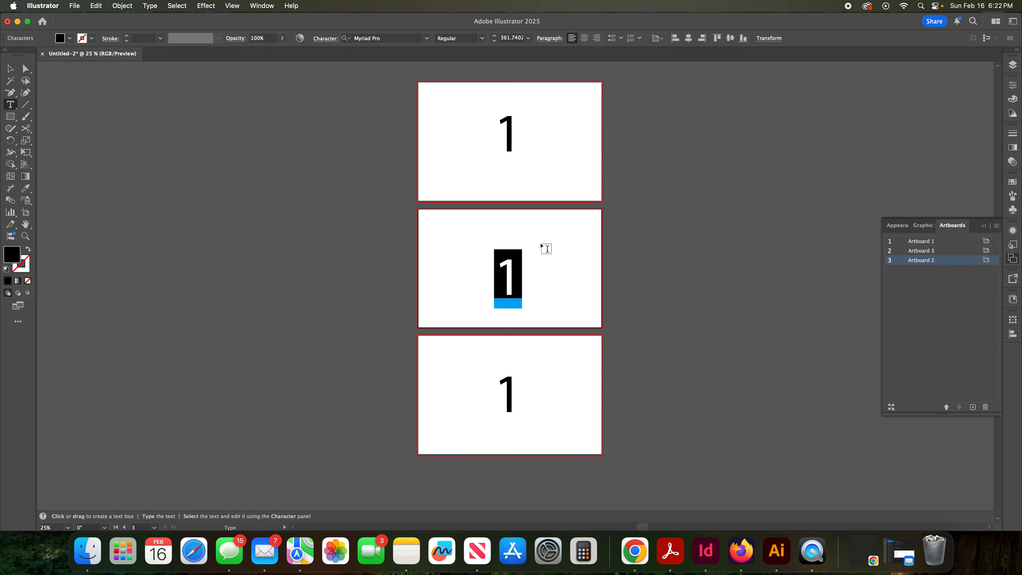
text(2)
key(Escape)
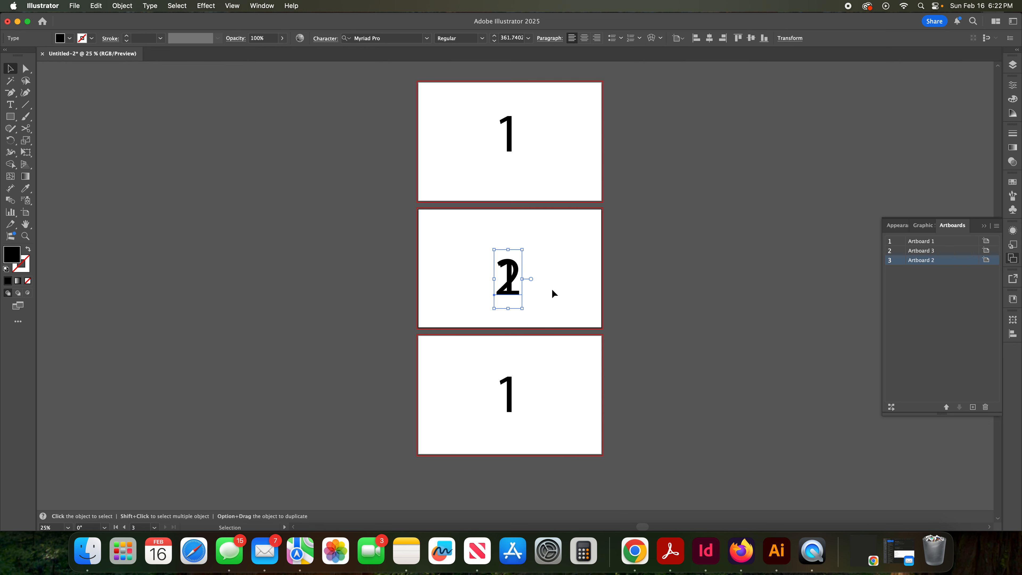
Step: Delete the leftover 1 beneath the 2 on the middle artboard, keeping the 2 in the artboard's horizontal middle
drag(510, 285, 556, 280)
click(508, 288)
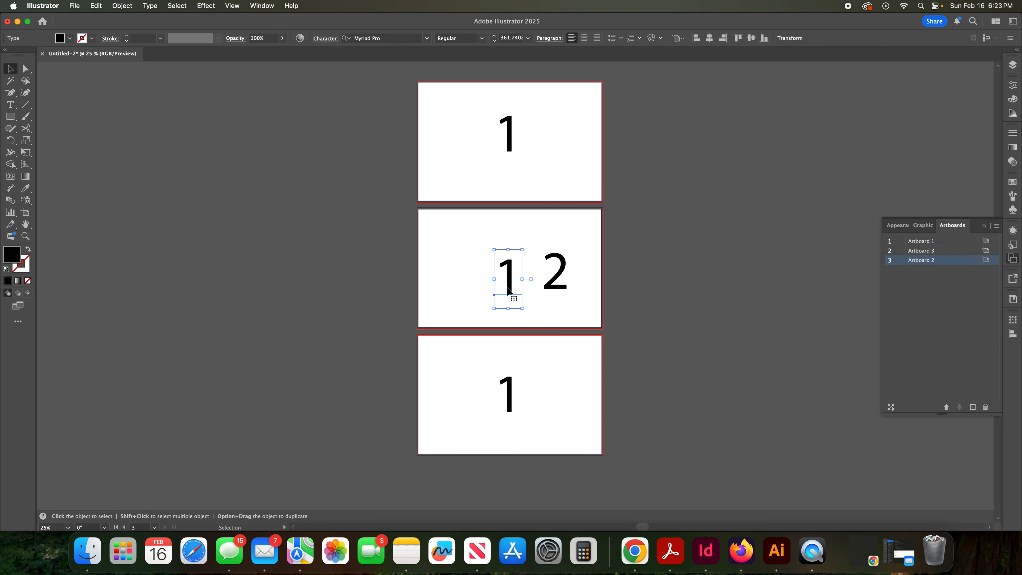
key(Delete)
drag(554, 285, 509, 280)
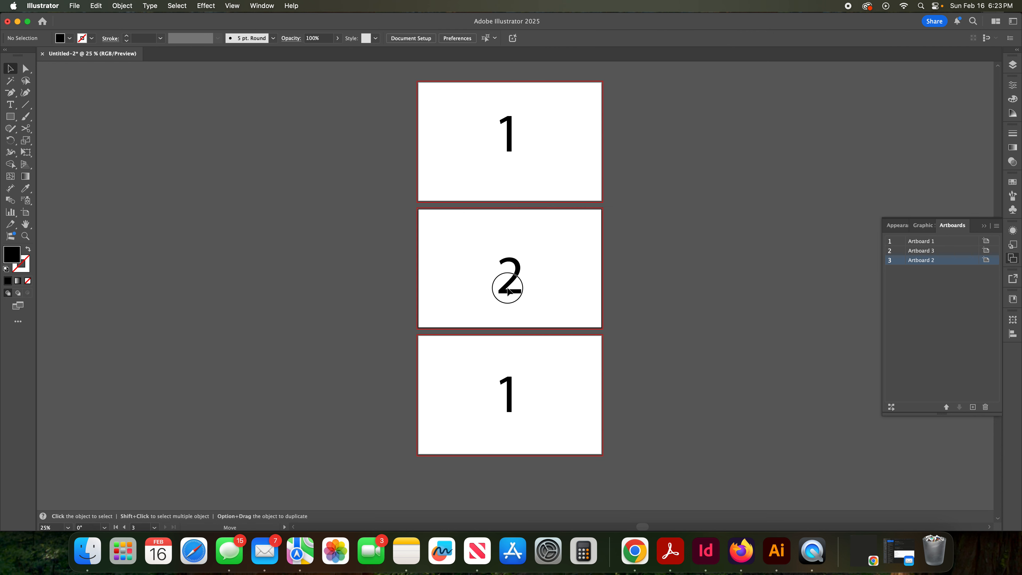
Step: Replace the number on the bottom artboard with 3
double_click(507, 386)
double_click(507, 384)
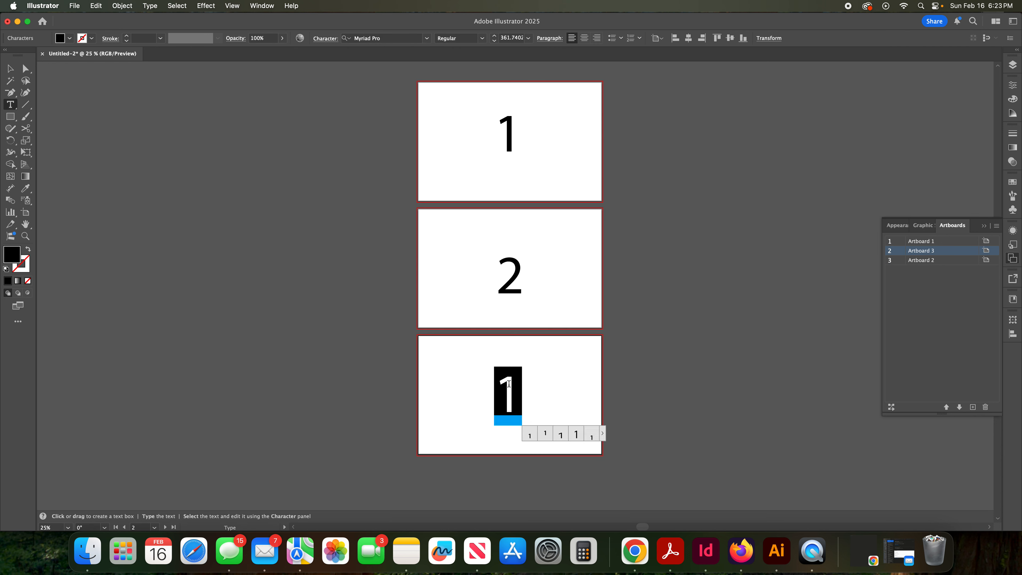
text(3)
key(Escape)
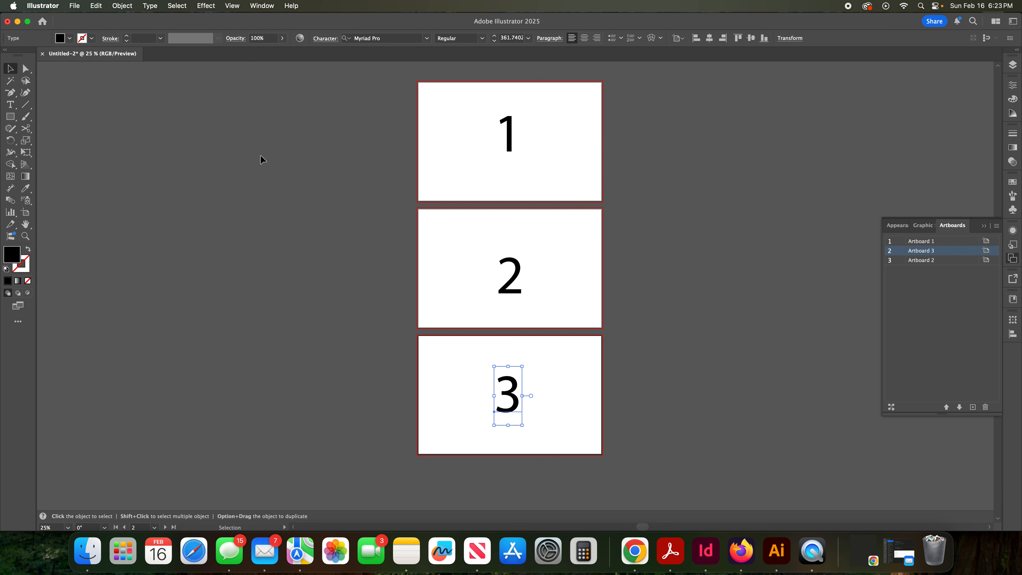
Step: Rearrange all artboards into a single column with 0.5 in spacing, moving the artwork with them
click(190, 152)
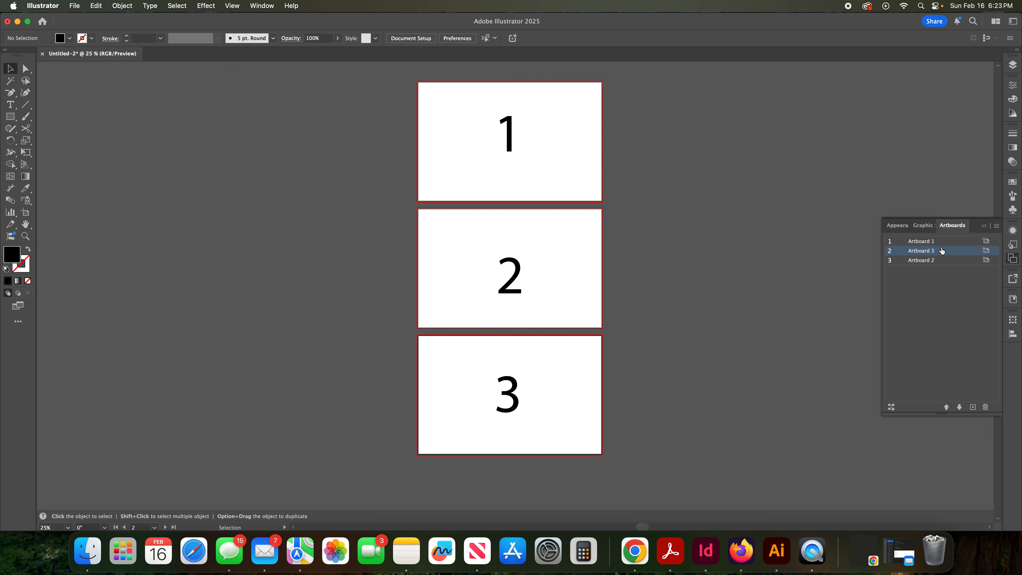
click(996, 226)
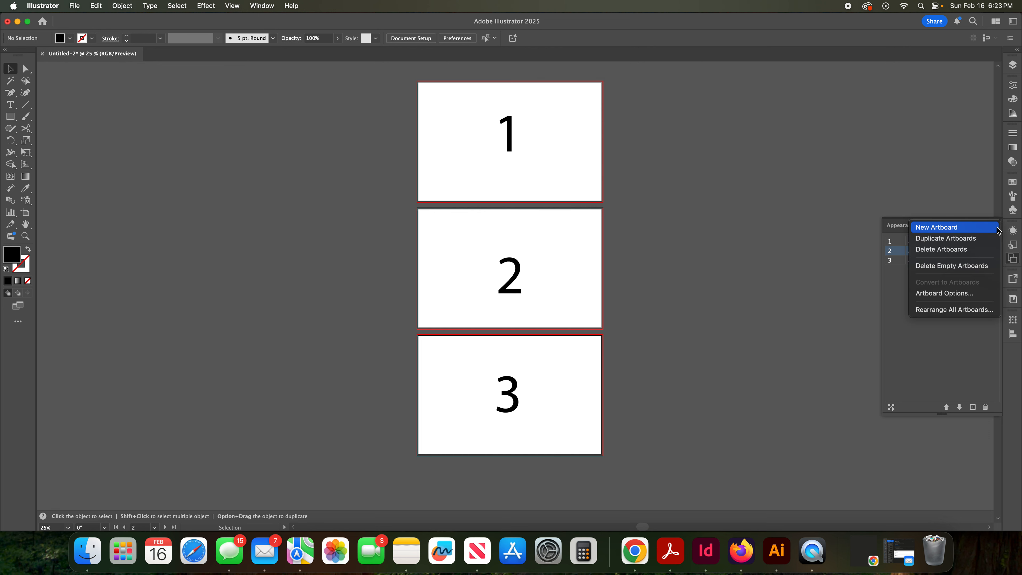
click(972, 310)
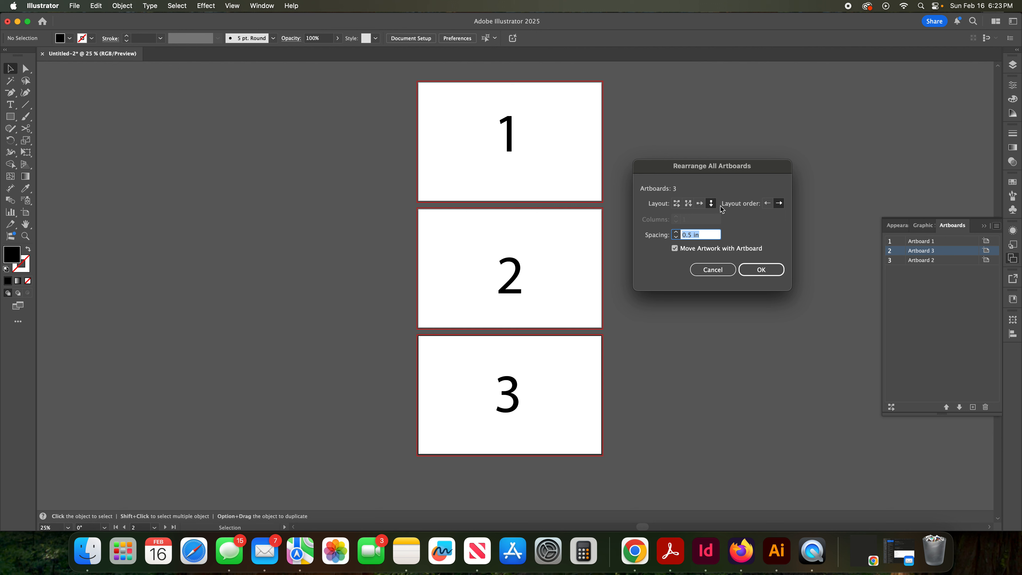
click(760, 270)
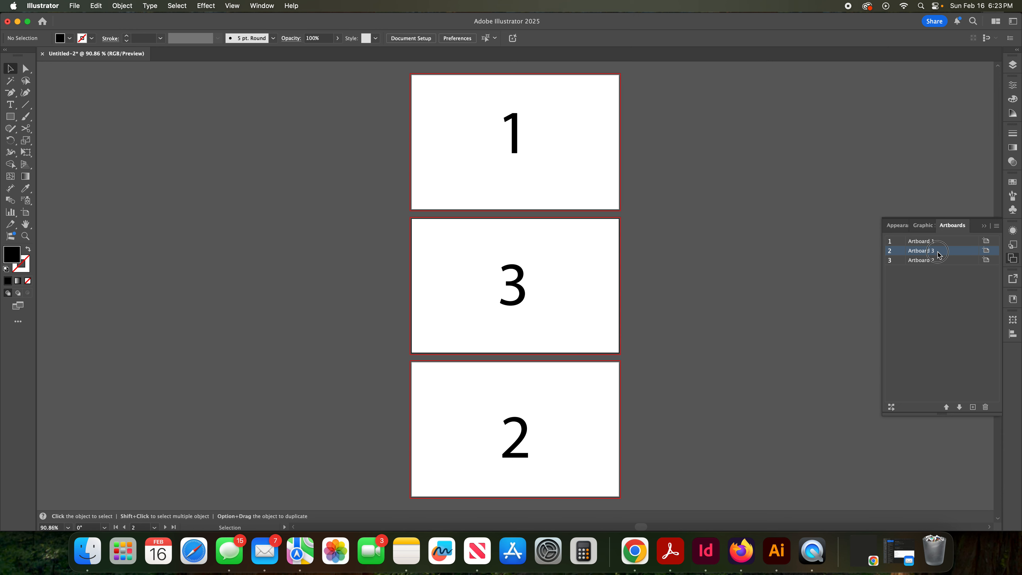
Step: Reorder the artboard list so Artboard 2 comes before Artboard 3, and rearrange all artboards in a column with 0.5 in spacing and their artwork
double_click(936, 261)
drag(937, 264, 934, 262)
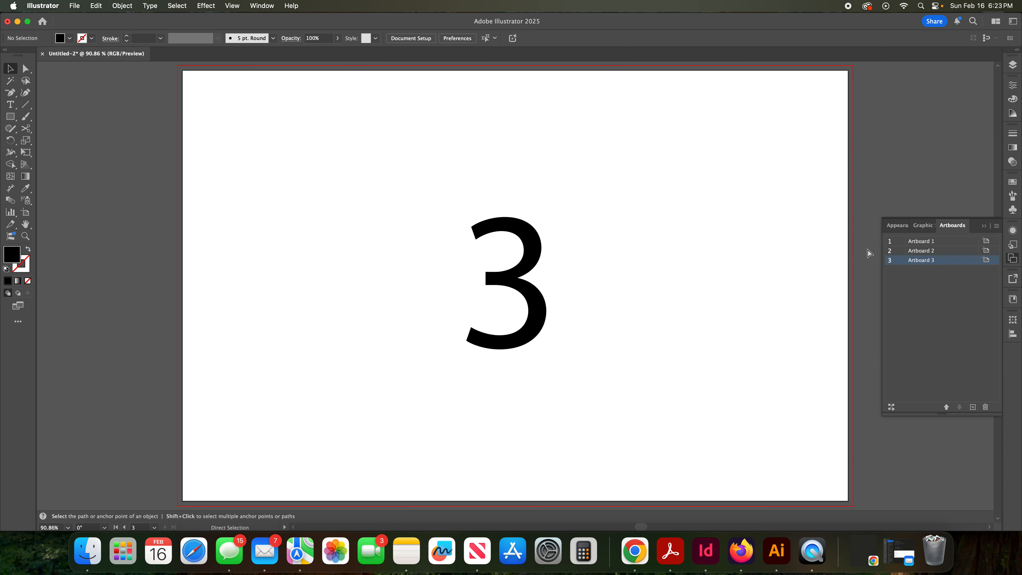
key(super+alt+0)
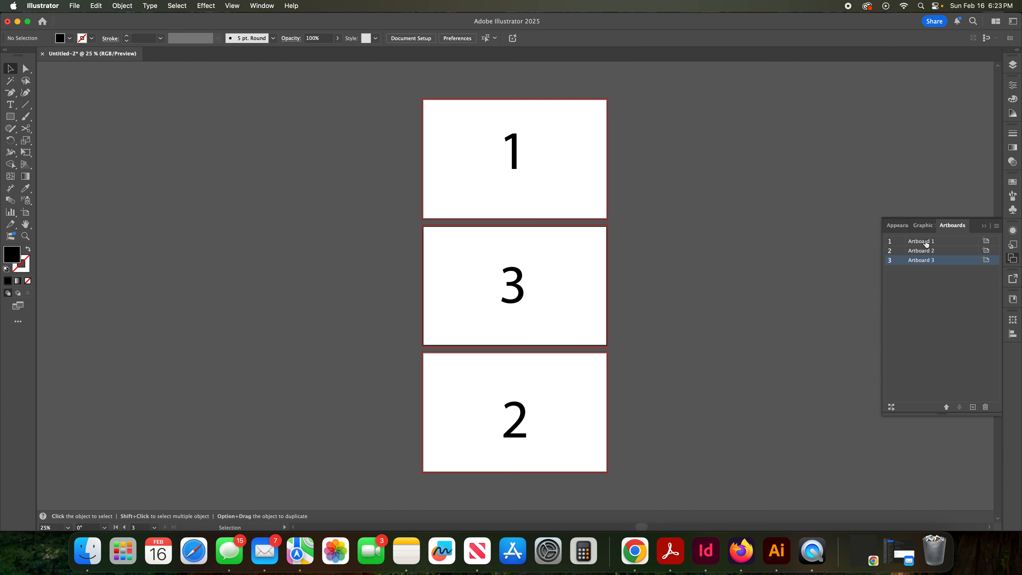
click(997, 226)
click(974, 310)
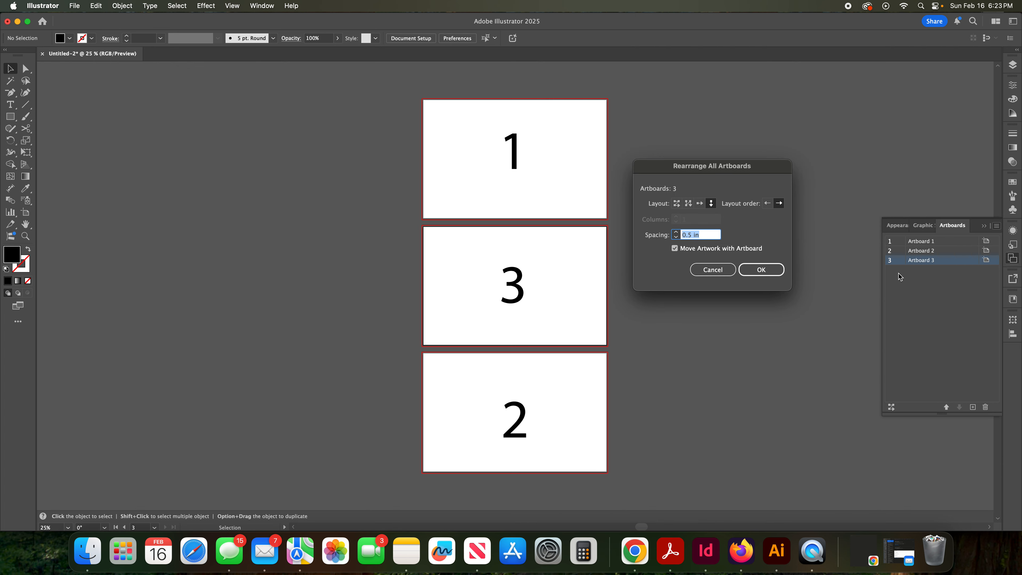
click(779, 273)
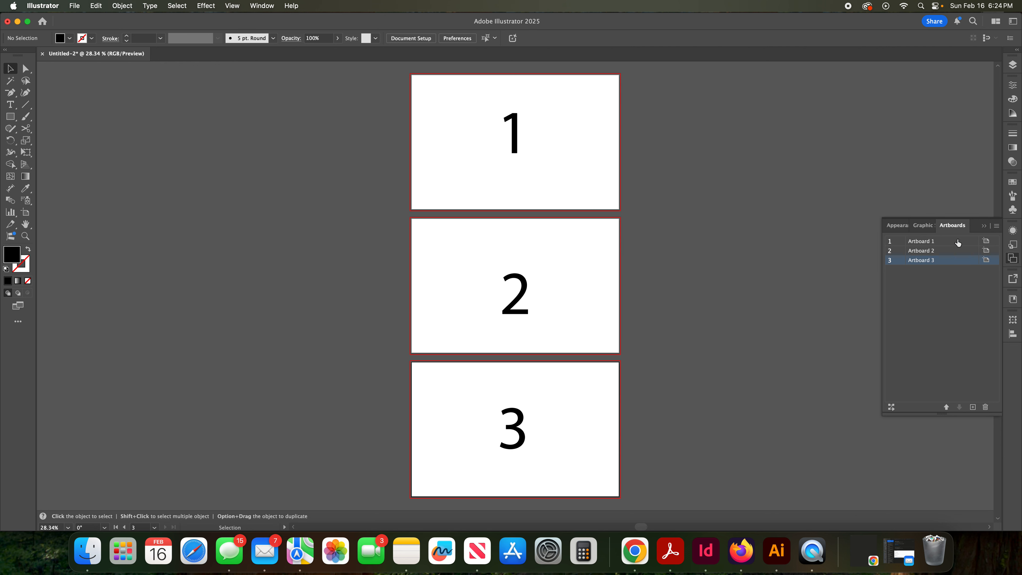
Step: Put away the artboard list and expand Layer 1 in the layer list to show its objects
click(984, 225)
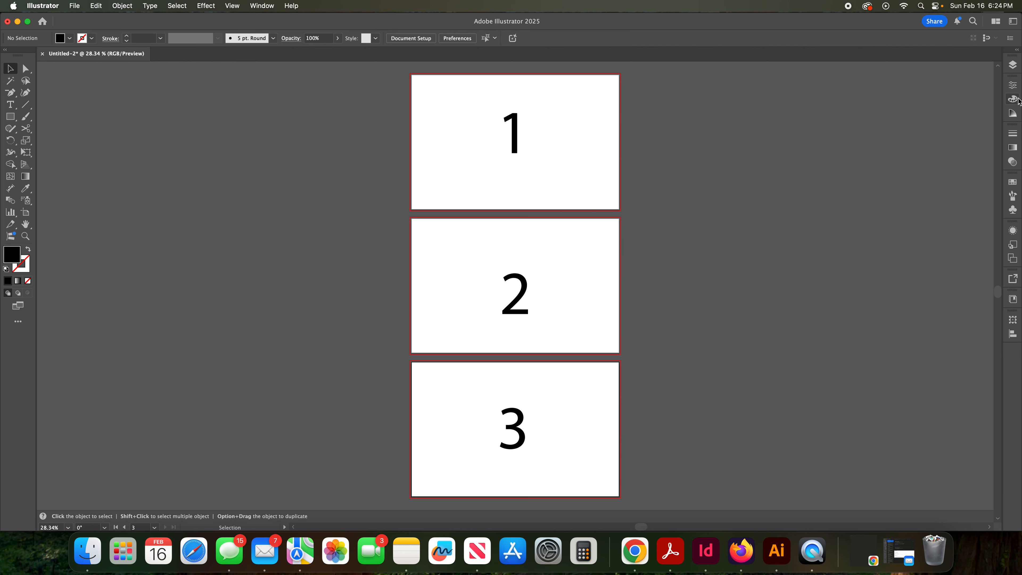
click(1012, 64)
click(914, 92)
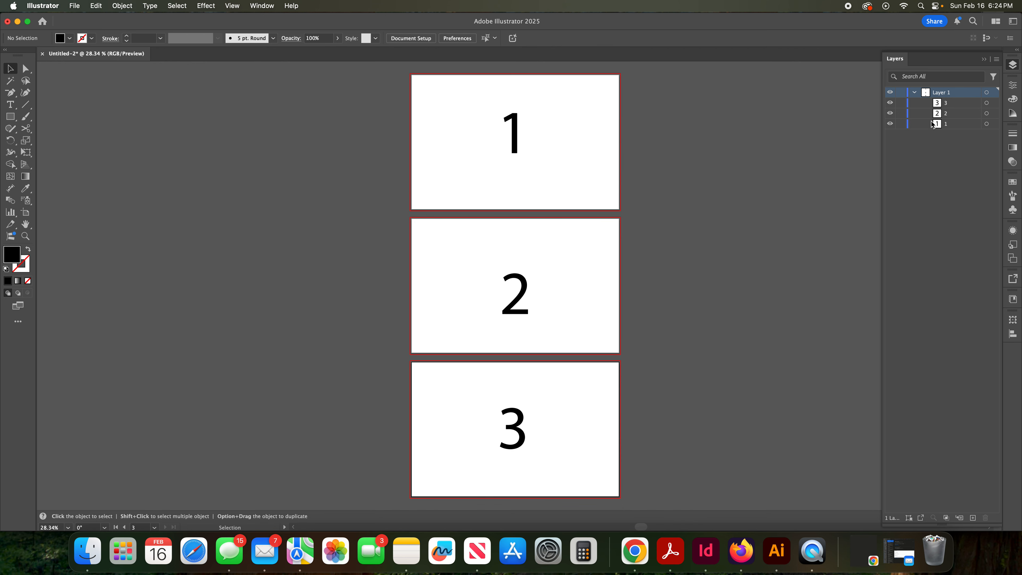
Step: Hide all of Layer 1 and show it again in the normal preview
click(890, 94)
super+click(889, 96)
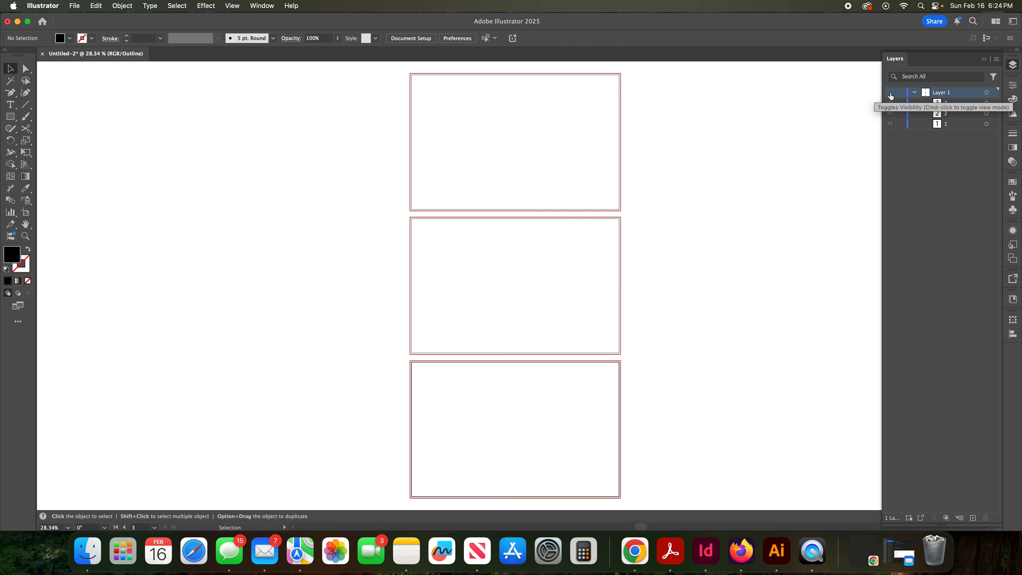
click(890, 93)
click(892, 92)
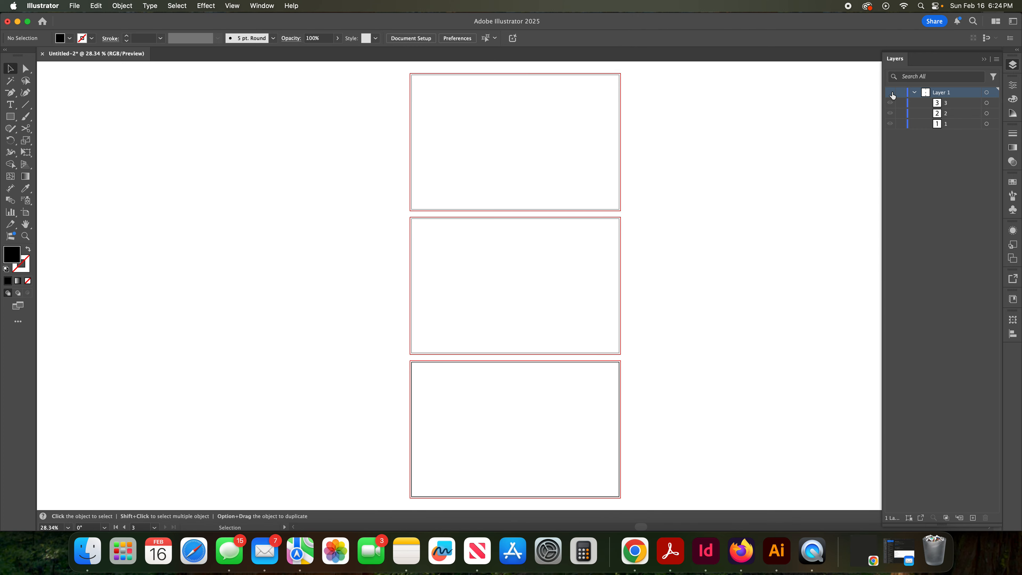
click(890, 93)
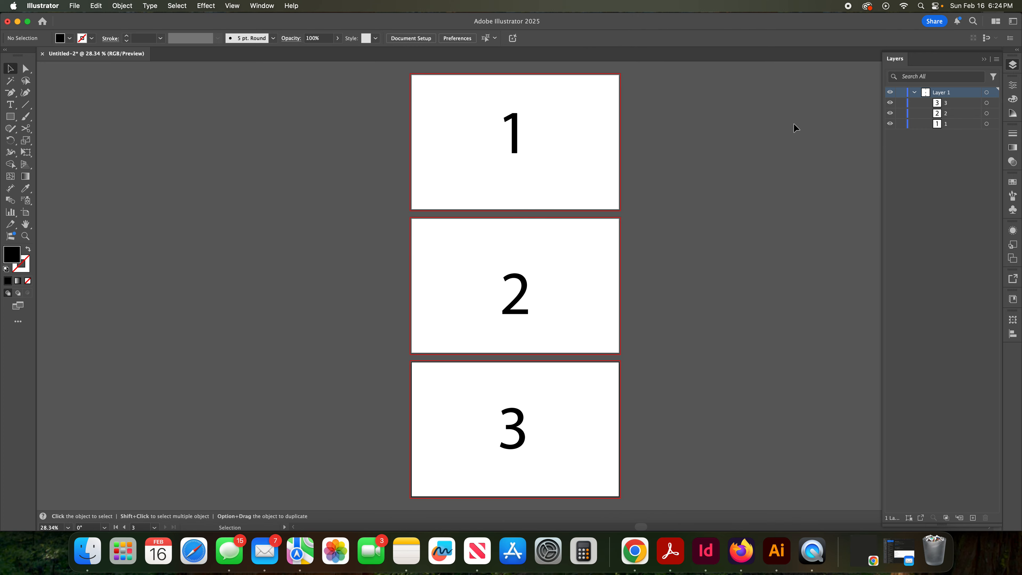
click(20, 308)
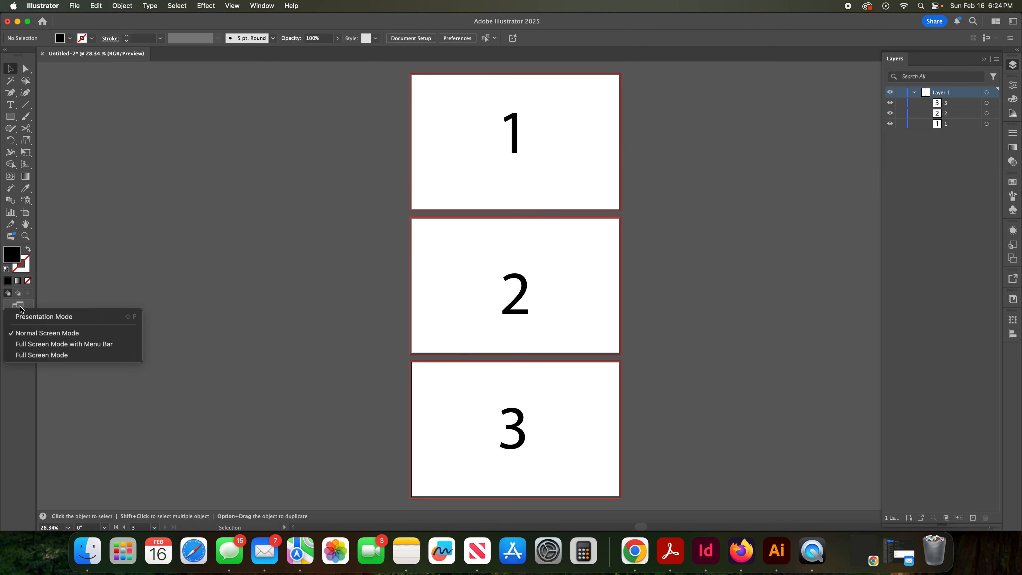
click(47, 331)
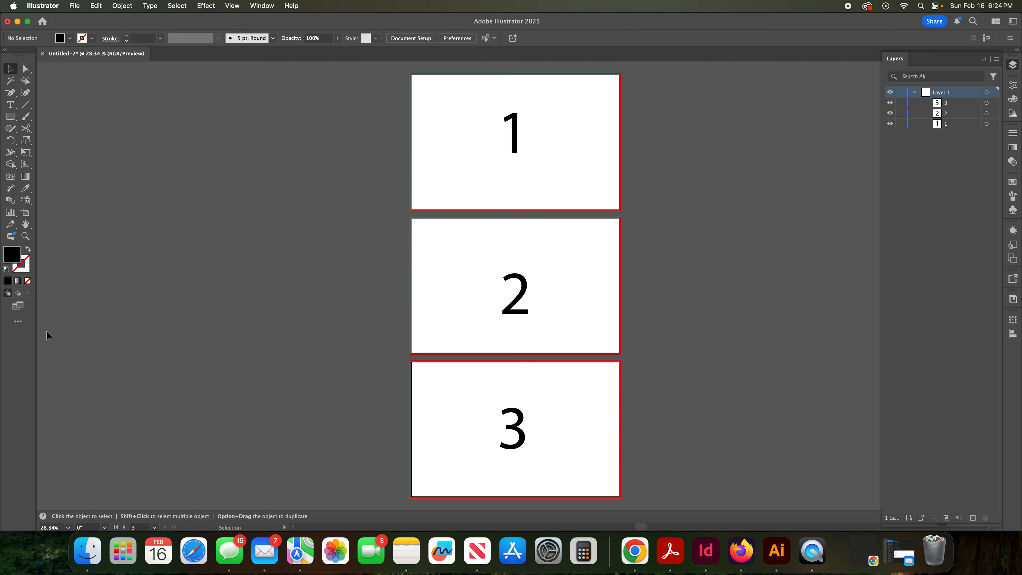
Step: Hide the number objects 3, 2 and 1 in Layer 1 individually and show them all again
click(890, 103)
click(891, 113)
click(891, 124)
click(890, 124)
click(890, 113)
click(890, 103)
Step: Undo the accidental clipping mask on Layer 1 and shorten the Layers panel
click(946, 518)
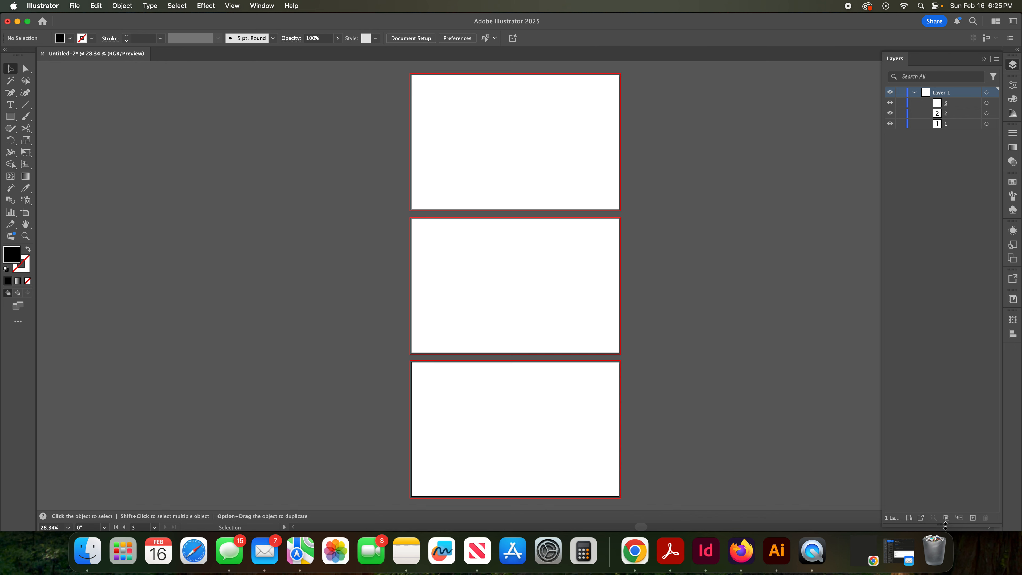
key(super+z)
click(947, 526)
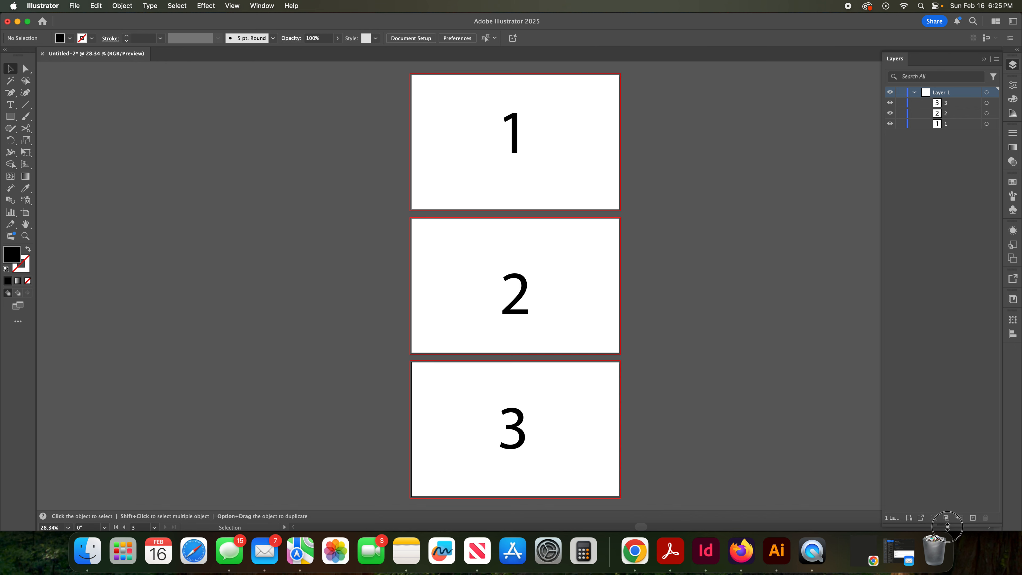
drag(948, 526, 934, 388)
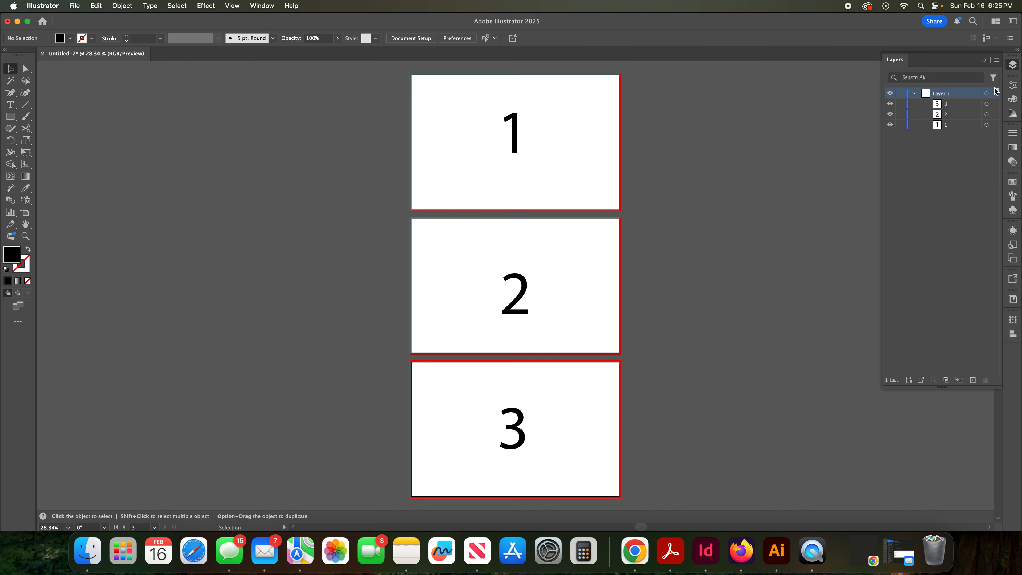
click(996, 63)
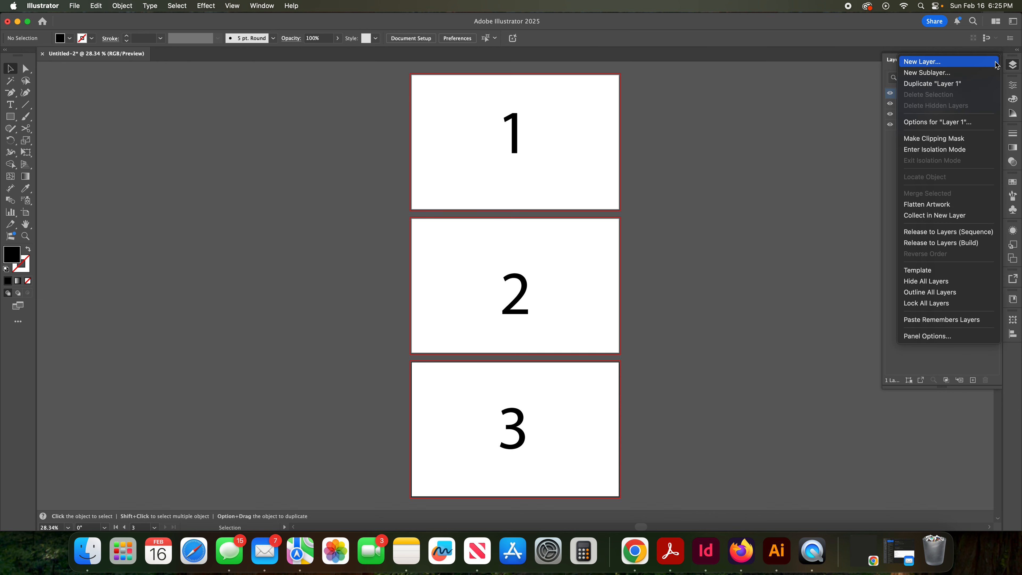
click(932, 62)
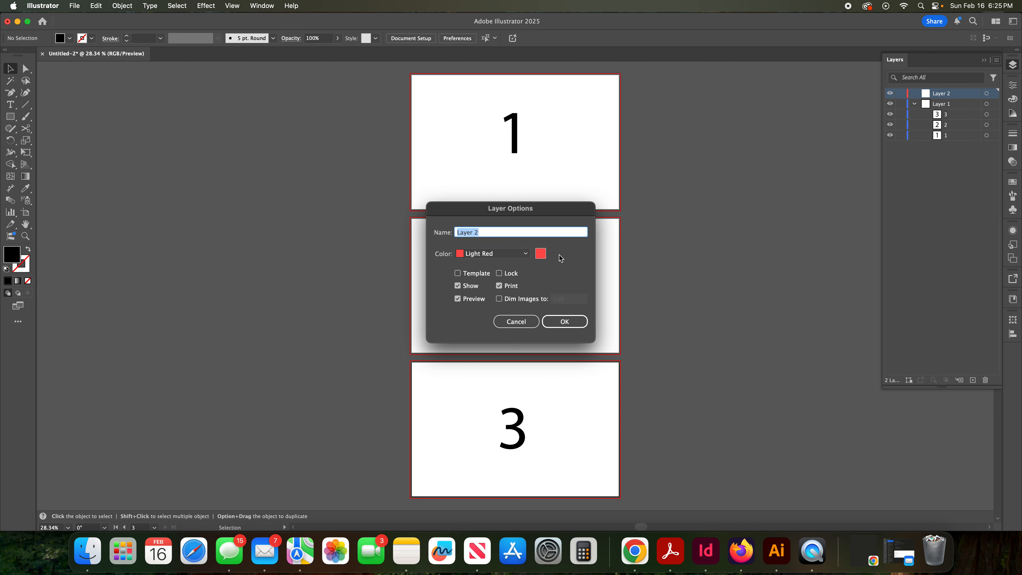
click(519, 322)
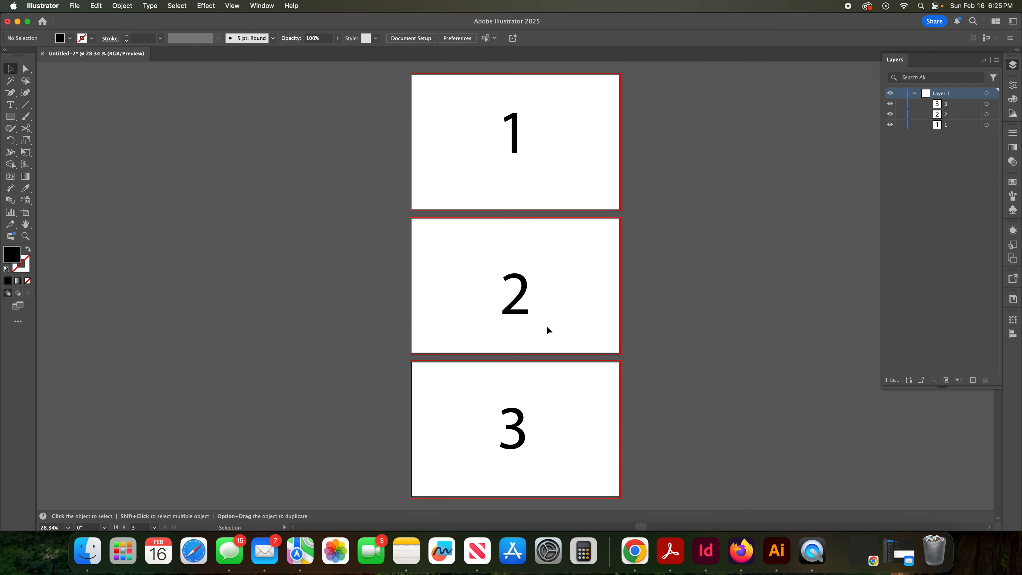
Step: Add a new layer with the default name above Layer 1 and another one named Artboard 3 on top of it
click(973, 380)
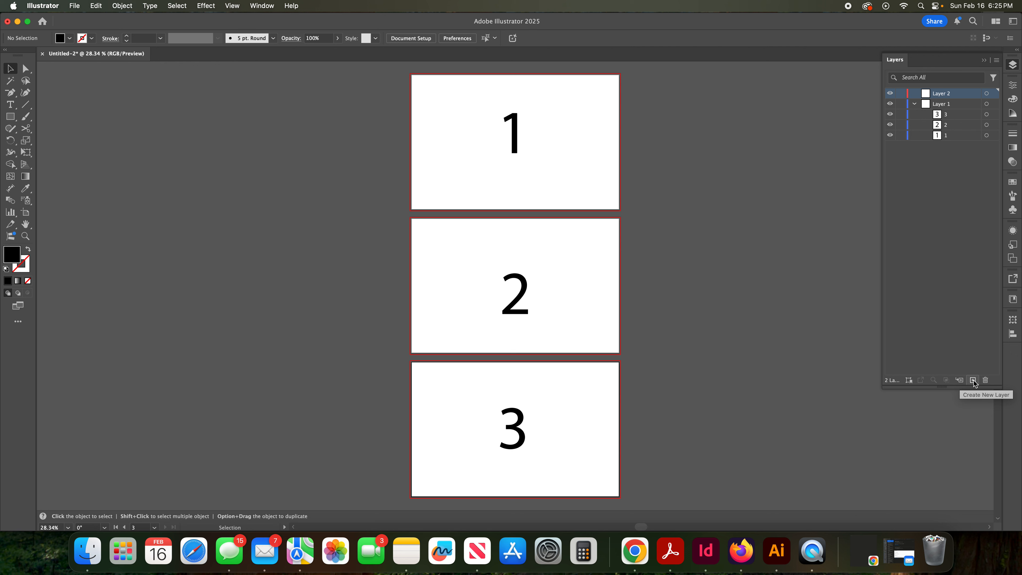
click(996, 60)
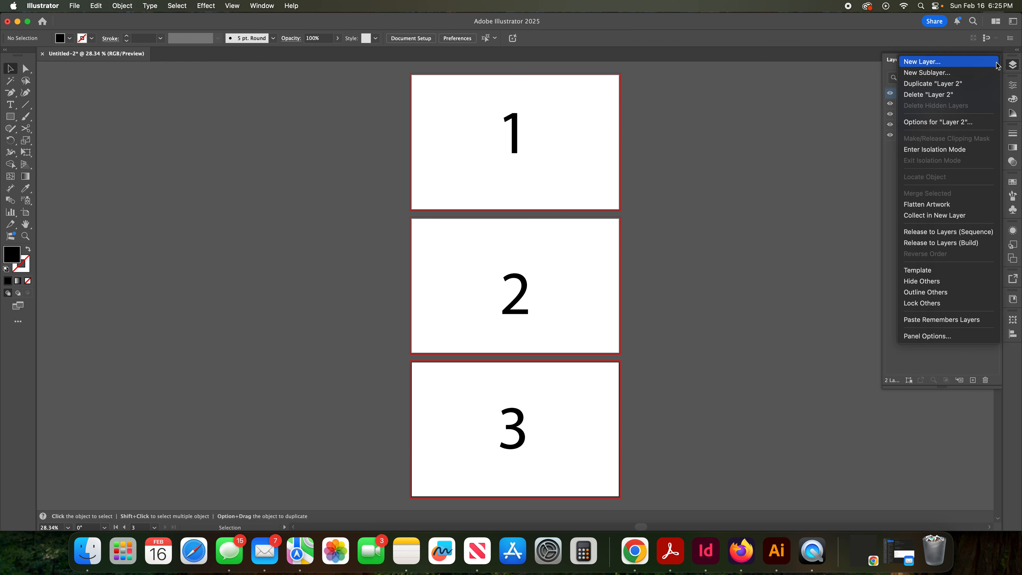
click(911, 64)
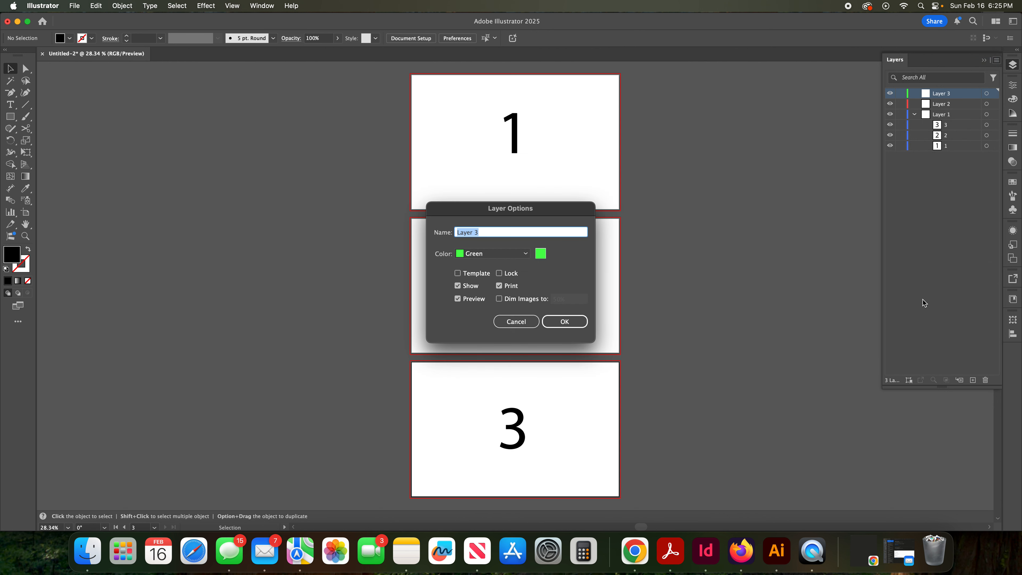
text(Ar)
text(oard 3)
key(Return)
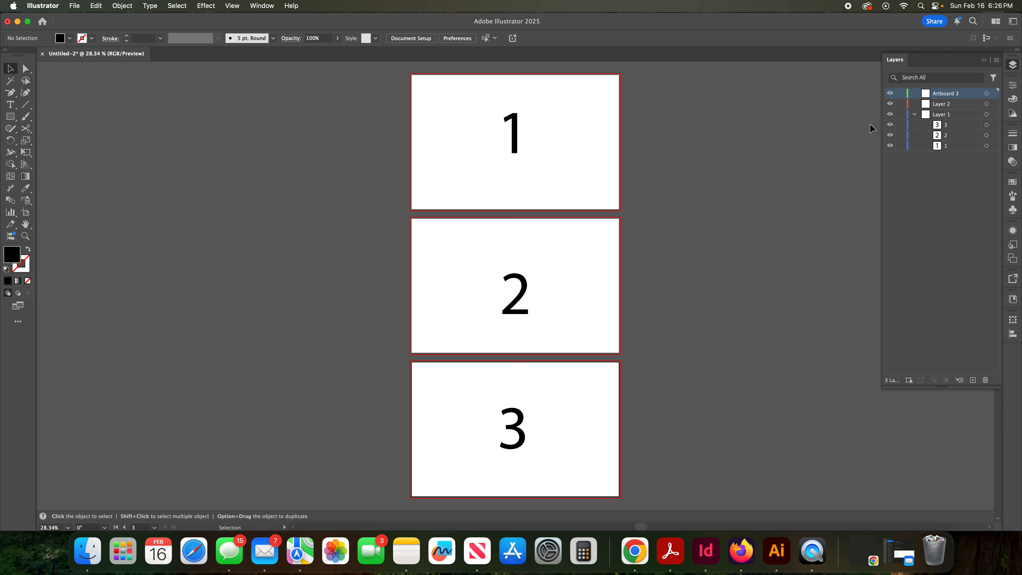
Step: Collapse Layer 1 and rename it as Artboard 1
click(915, 115)
click(947, 116)
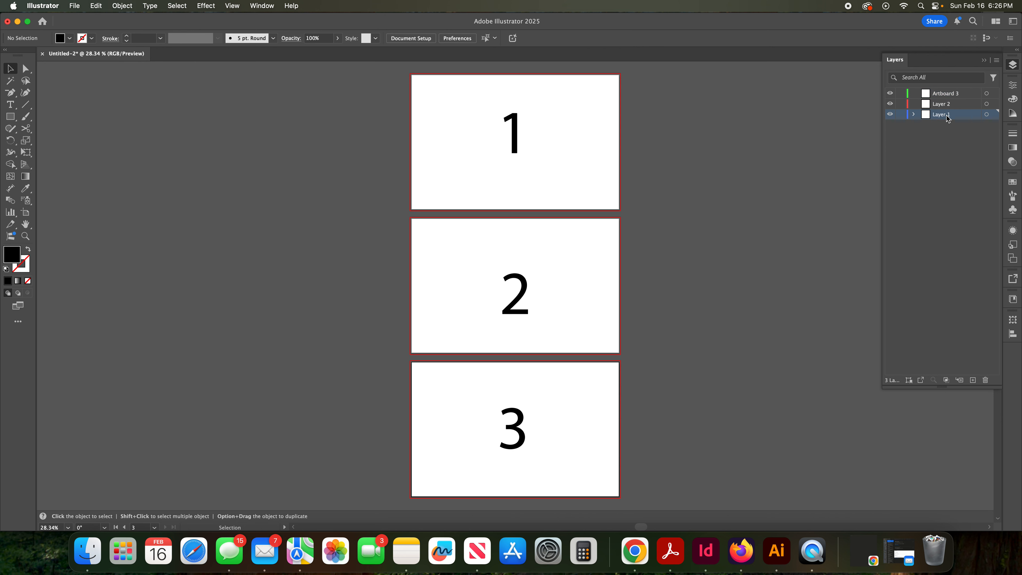
double_click(943, 117)
text(A)
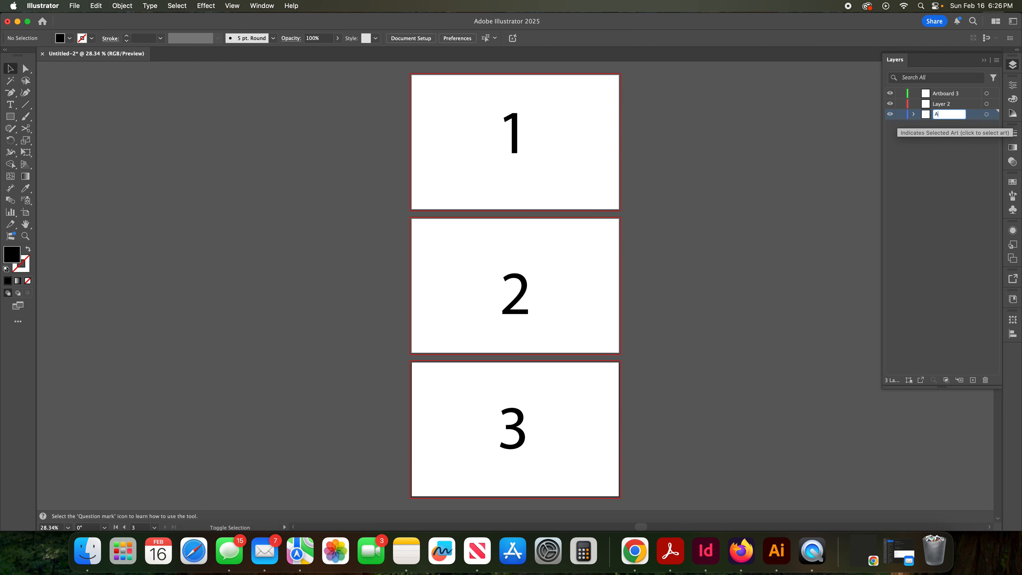
text(rtbao)
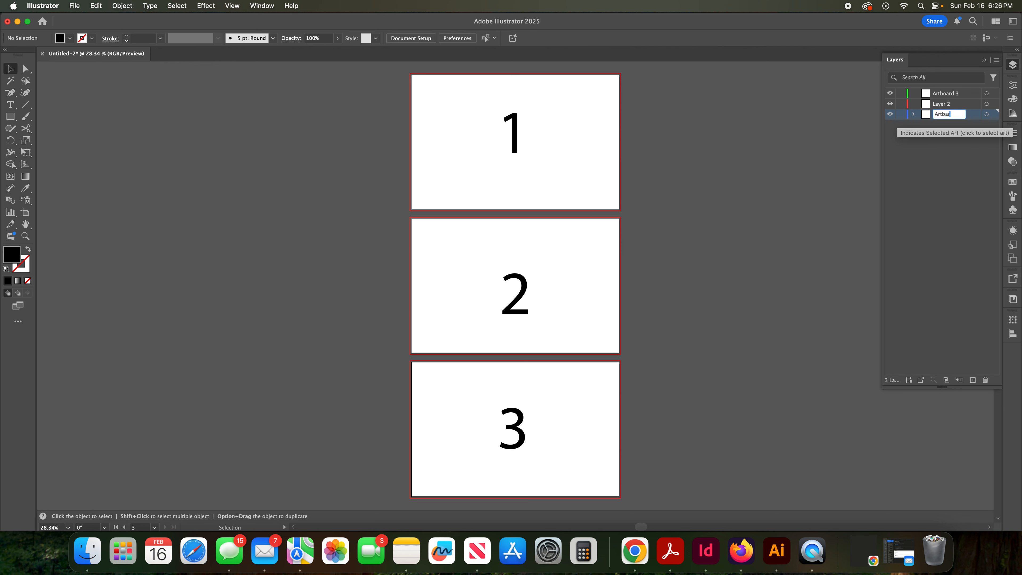
key(BackSpace)
key(BackSpace)
text(ao)
key(BackSpace)
key(BackSpace)
text(oard1)
key(BackSpace)
text(1)
key(Return)
Step: Rename Layer 2 as Artboard and move the Artboard 1 layer to the top of the layer stack
double_click(945, 103)
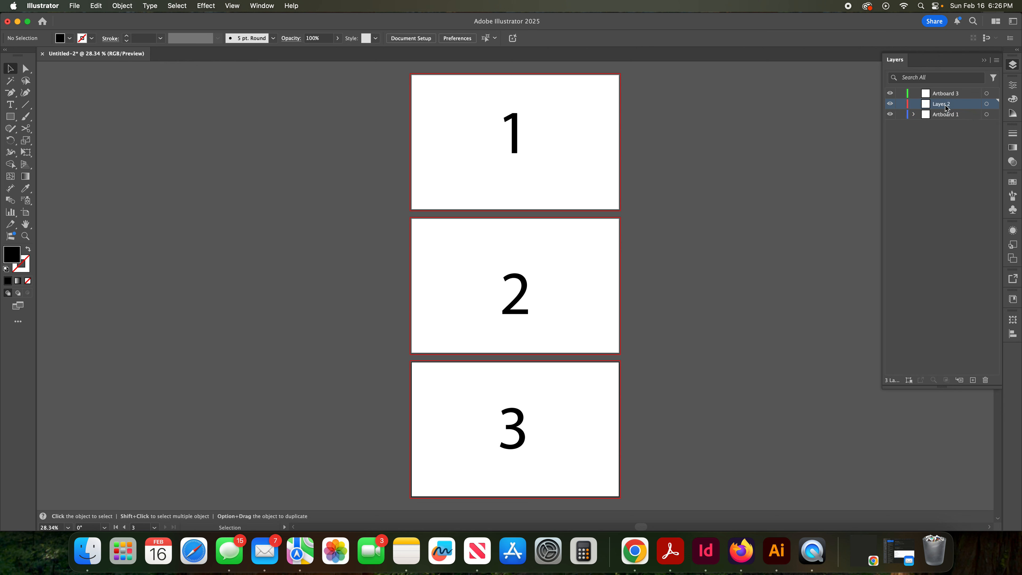
text(Artboard)
click(953, 116)
drag(955, 116, 947, 90)
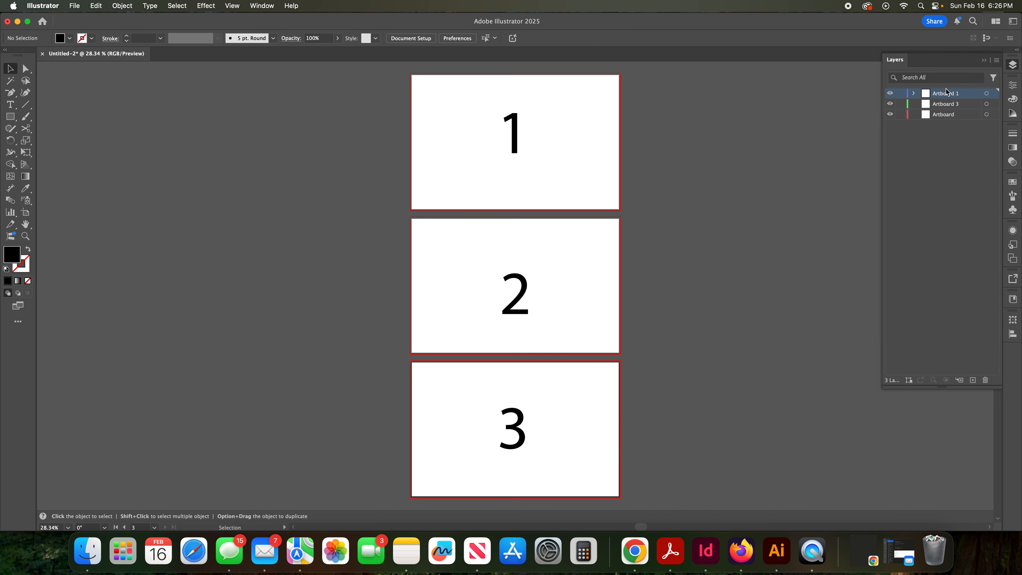
Step: Rename the lowest layer as Artboard 2 and move it between the Artboard 1 and Artboard 3 layers
click(950, 115)
double_click(949, 115)
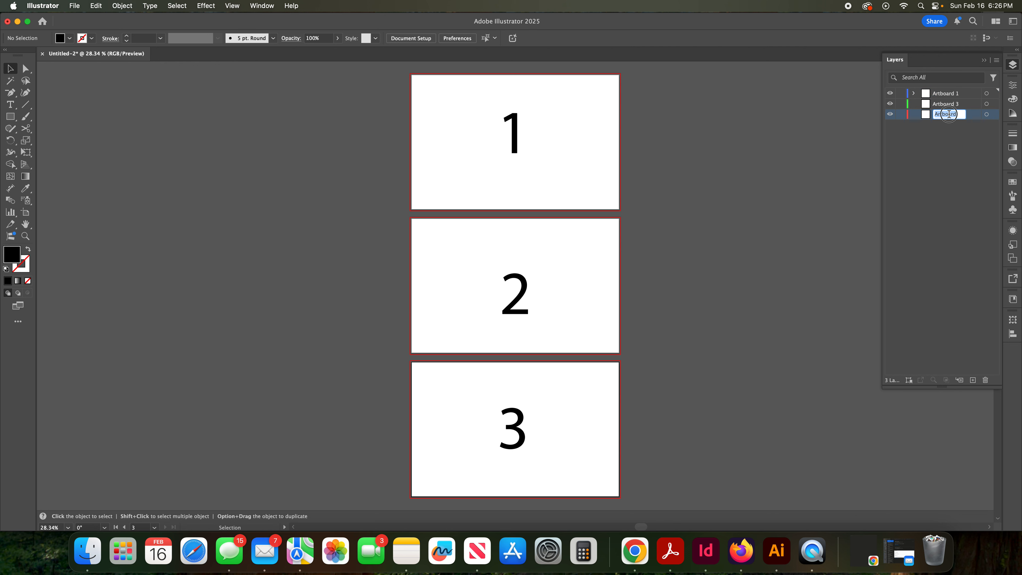
click(959, 114)
text(2)
drag(950, 119, 948, 100)
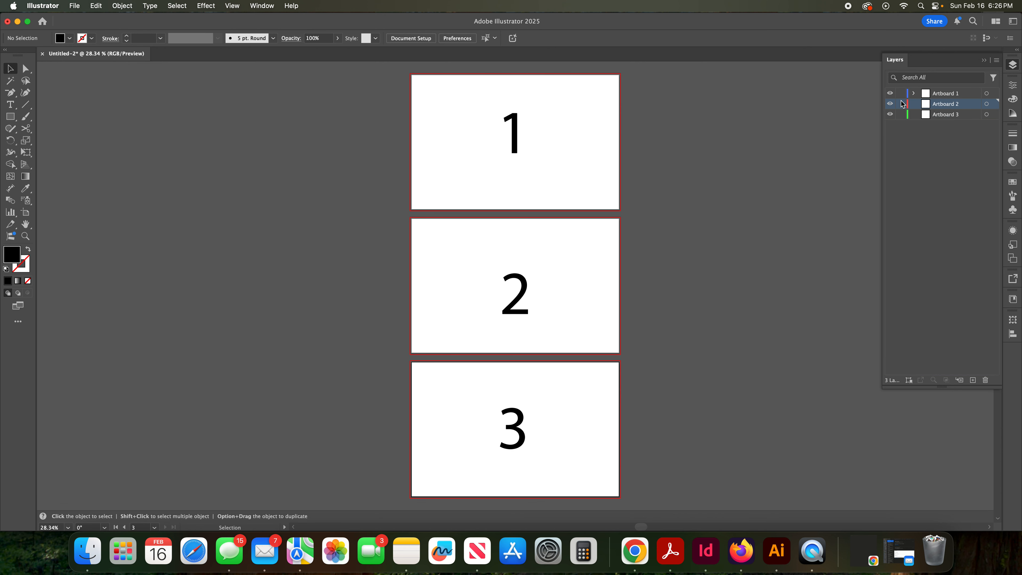
Step: Hide all three layers, show Artboard 1 again to check its contents, and restore the visibility of Artboard 2 and Artboard 3
click(890, 115)
click(890, 104)
click(889, 93)
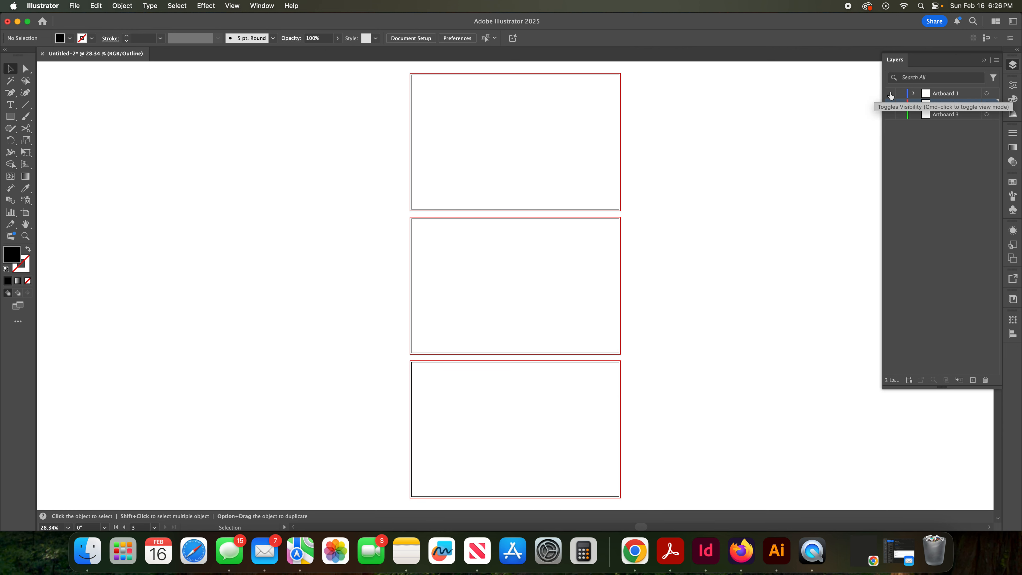
click(890, 94)
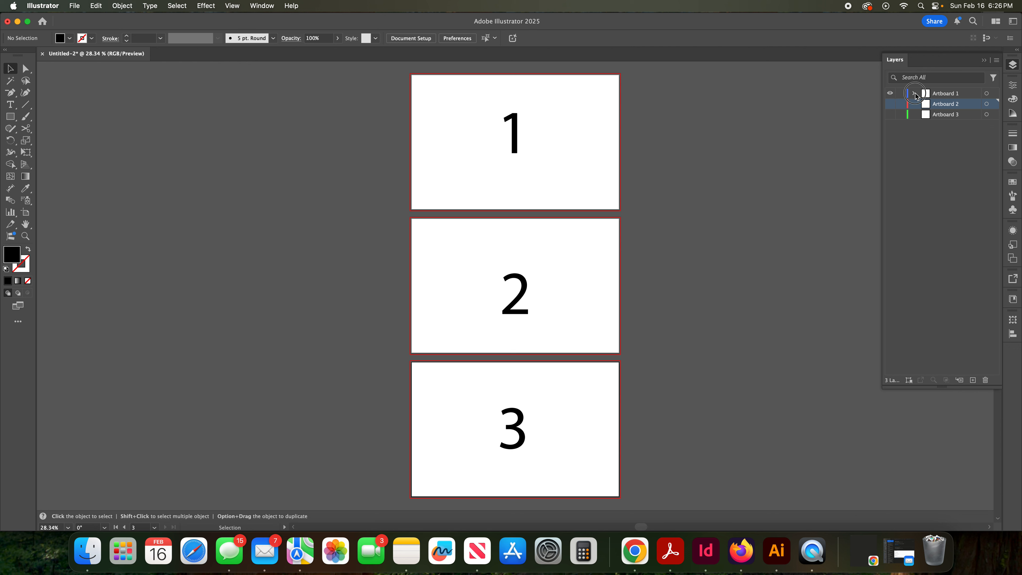
click(914, 94)
click(915, 94)
click(890, 104)
click(890, 115)
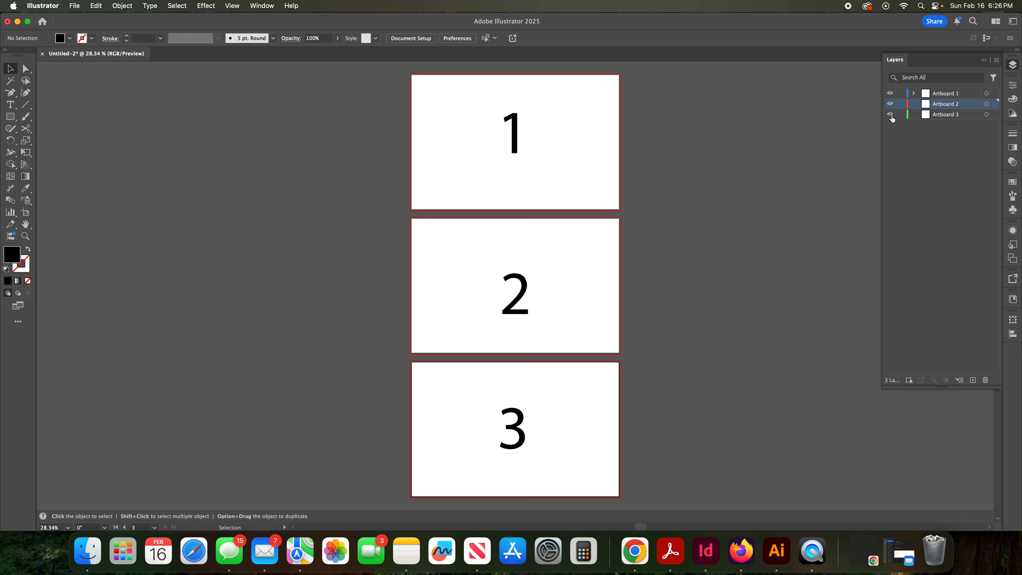
Step: Expand the Artboard 1 layer and move the 2 text object from it into the Artboard 2 layer
click(914, 94)
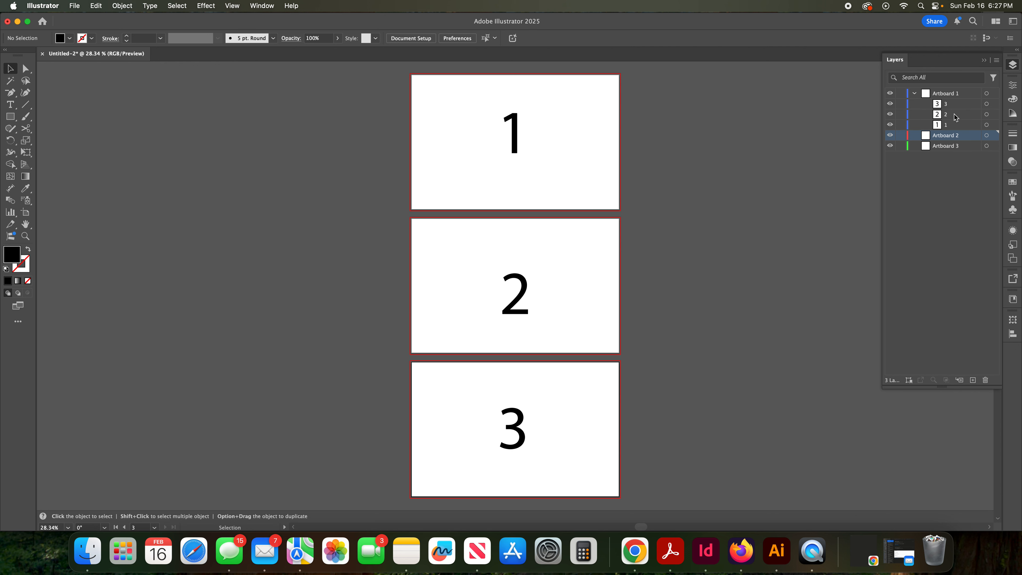
click(955, 116)
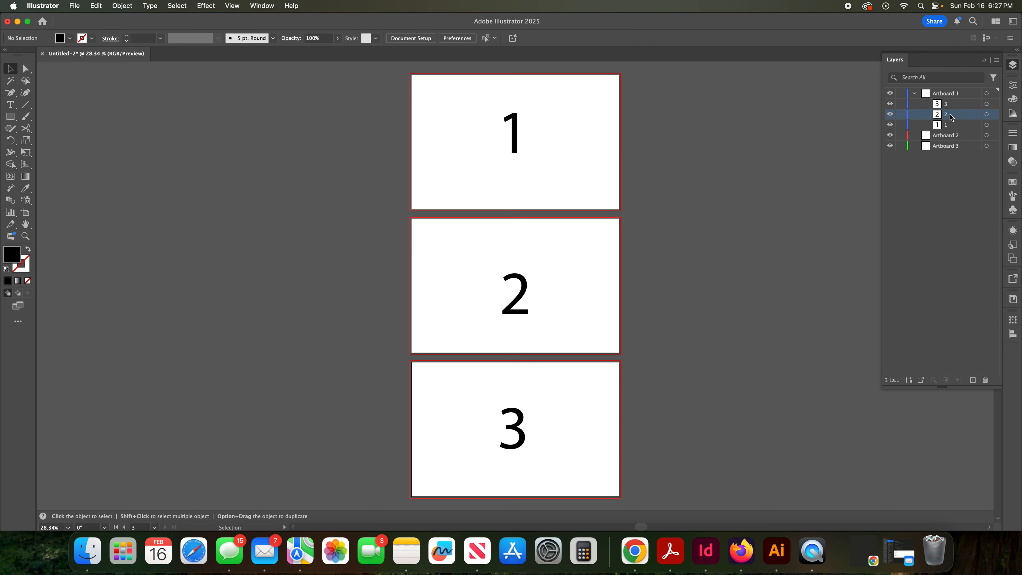
double_click(937, 117)
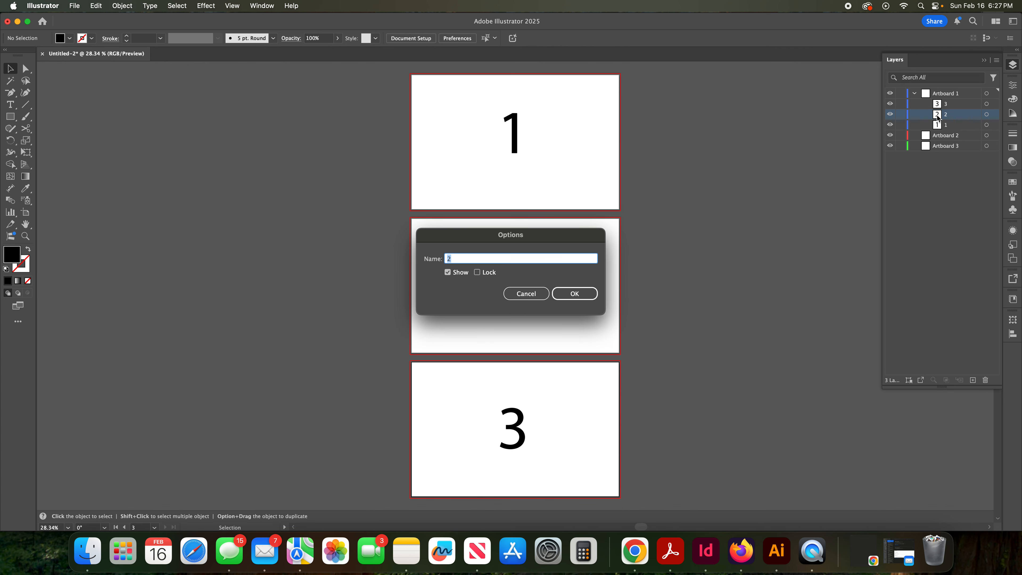
click(529, 295)
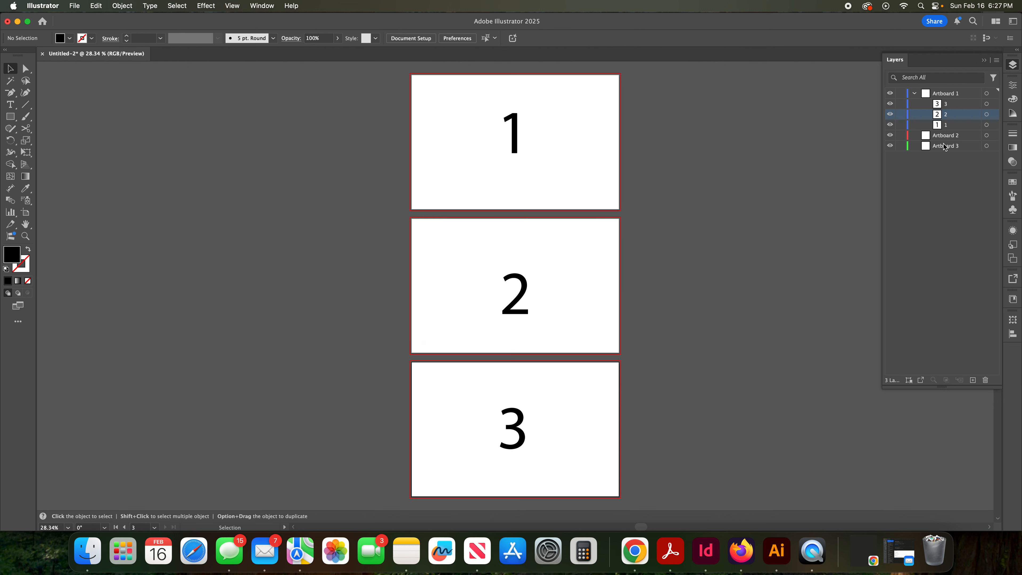
click(962, 116)
mouse_move(961, 116)
mouse_down()
mouse_move(961, 106)
mouse_move(969, 120)
mouse_move(956, 136)
mouse_up()
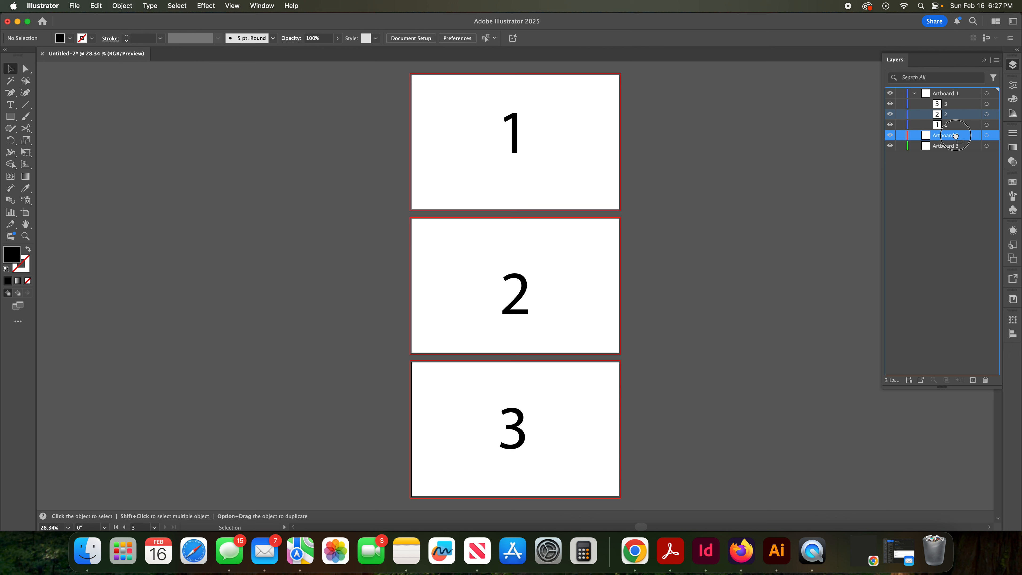
drag(955, 136, 958, 139)
Step: Move the 3 text object from the Artboard 1 layer into the Artboard 3 layer, and collapse the expanded layers
click(952, 105)
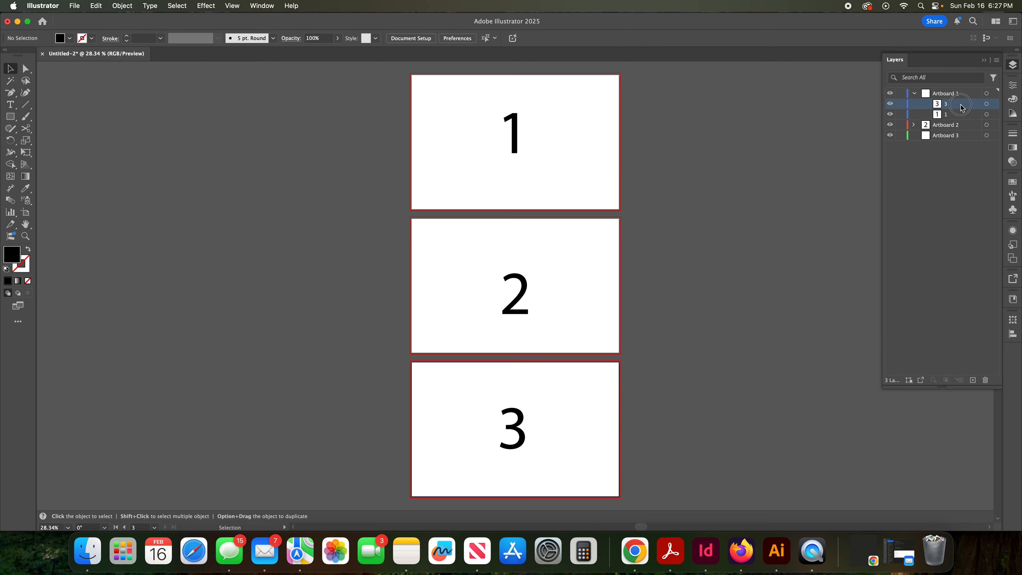
mouse_move(961, 108)
mouse_down()
mouse_move(955, 136)
mouse_move(957, 125)
mouse_up()
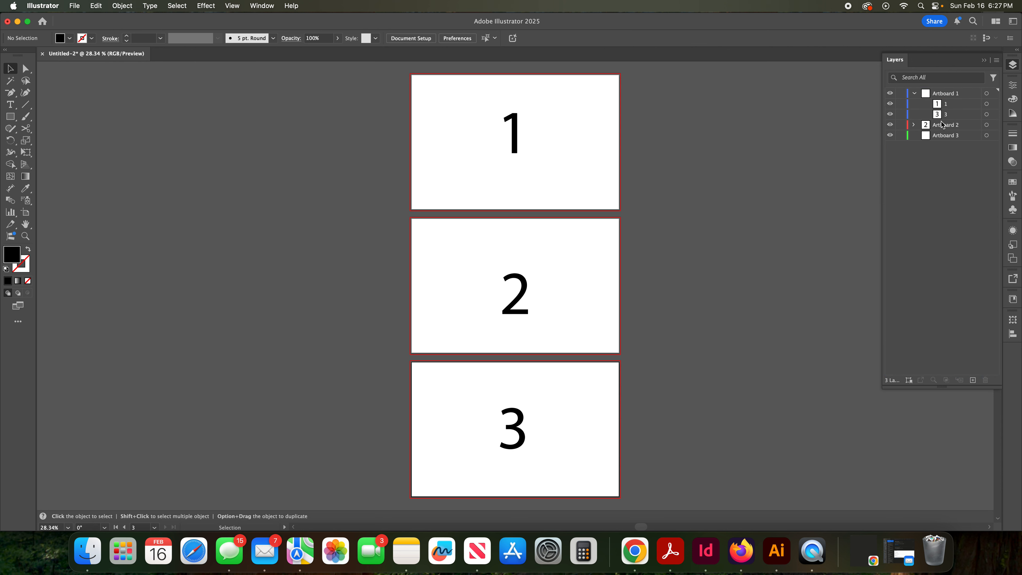
click(915, 125)
drag(958, 117, 965, 144)
click(915, 93)
click(914, 104)
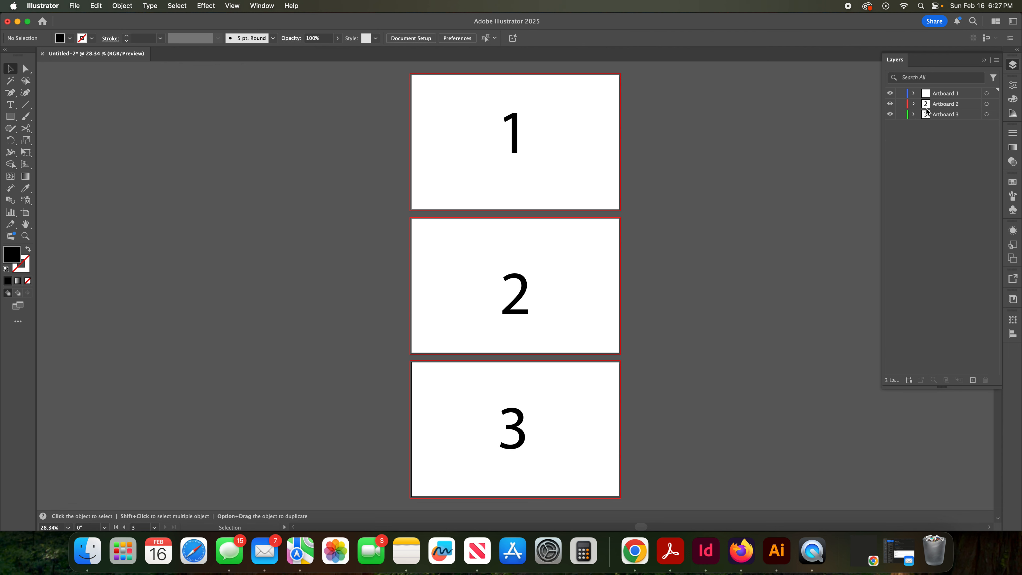
Step: Expand the Artboard 1 and Artboard 3 layers in turn to check which objects they contain
click(547, 185)
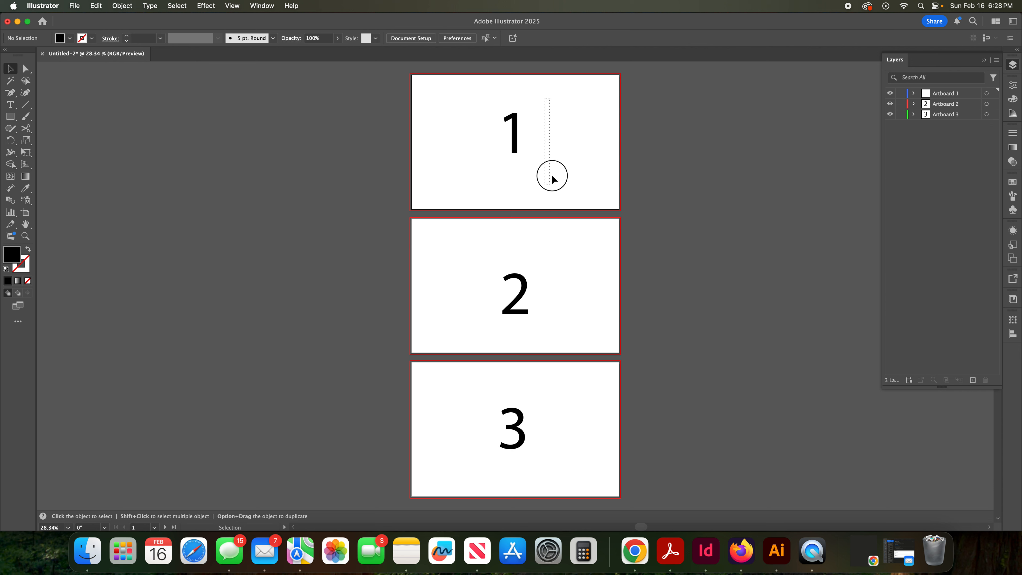
click(914, 94)
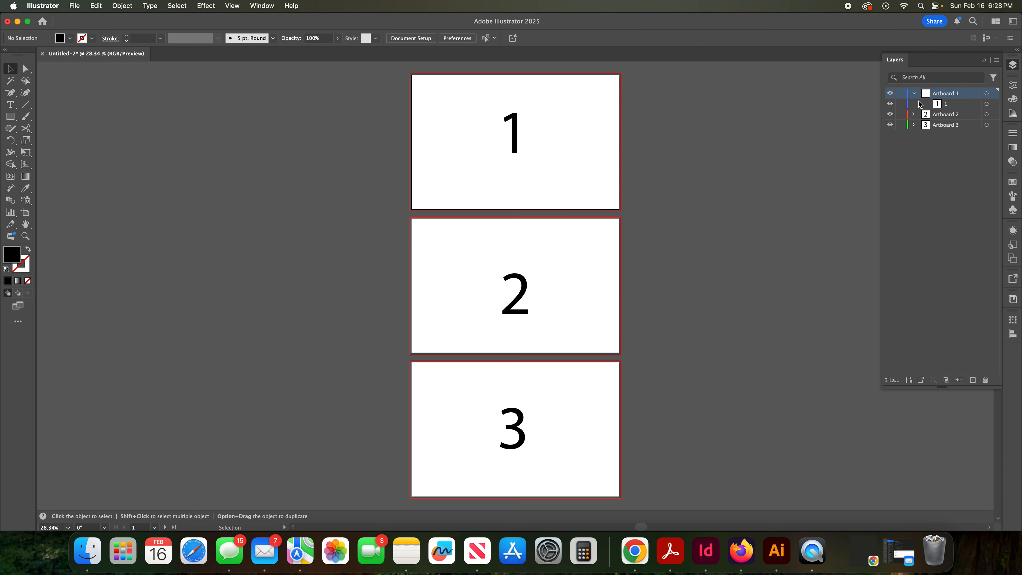
click(914, 93)
click(913, 115)
Step: Expand the Artboard 2 layer and move its 2 text object into the Artboard 3 layer
click(937, 105)
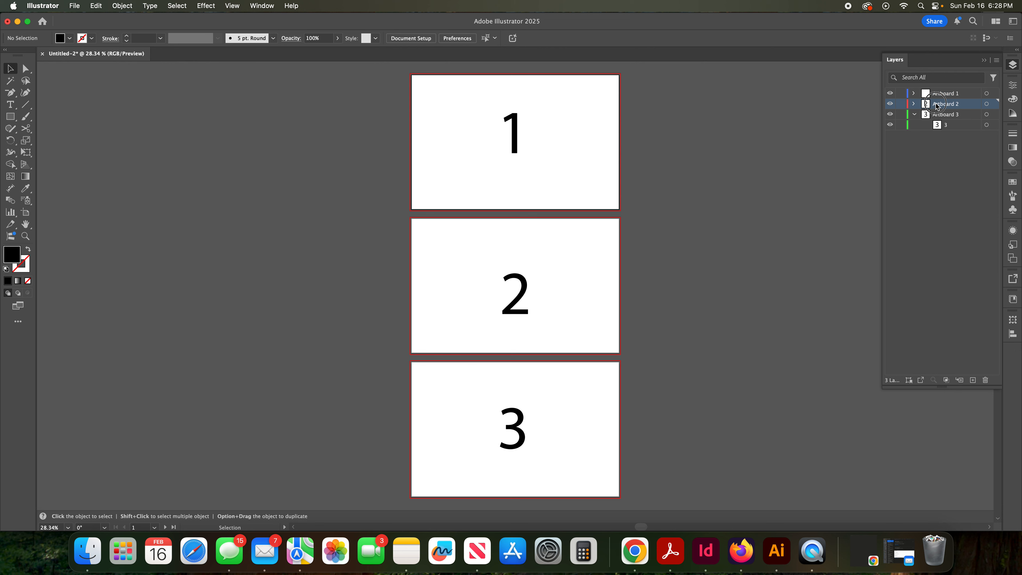
click(914, 104)
drag(947, 117, 947, 133)
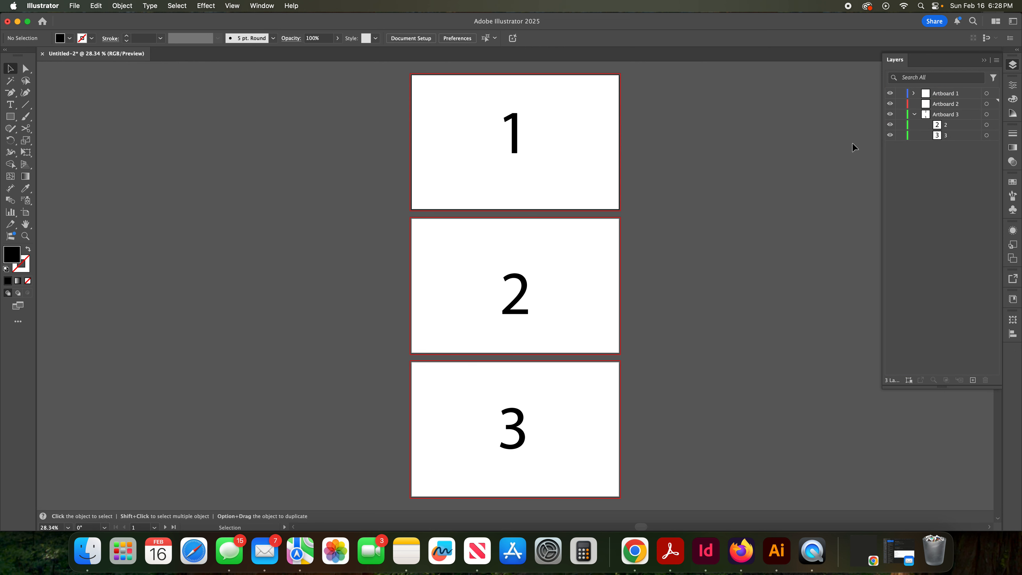
Step: Move the 2 on the canvas down over the 3 on the third artboard, and bring it back to the middle of the second artboard
drag(516, 300, 514, 421)
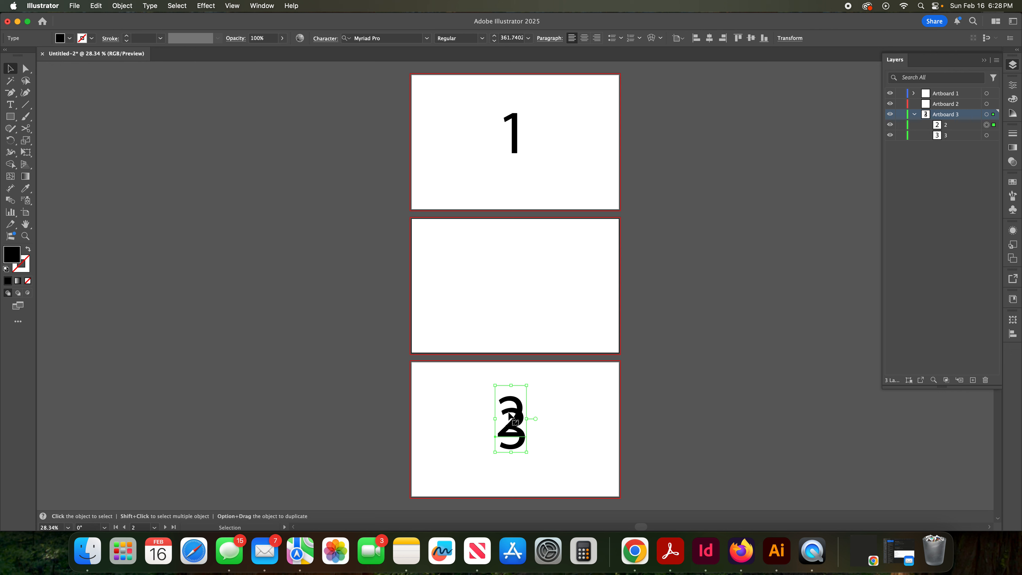
click(517, 406)
drag(517, 406, 521, 272)
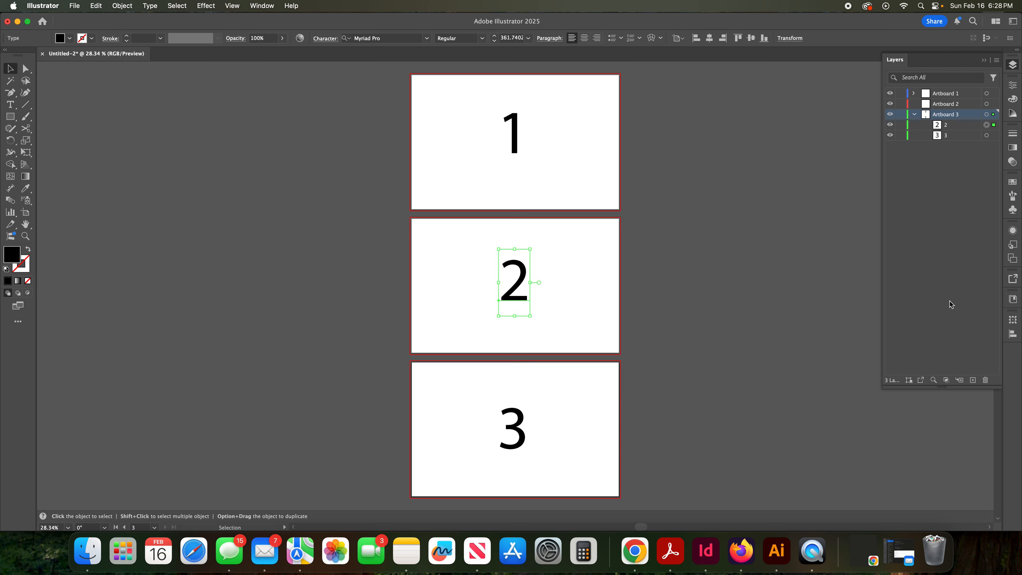
Step: Return the 2 text object from the Artboard 3 layer to the Artboard 2 layer
click(947, 126)
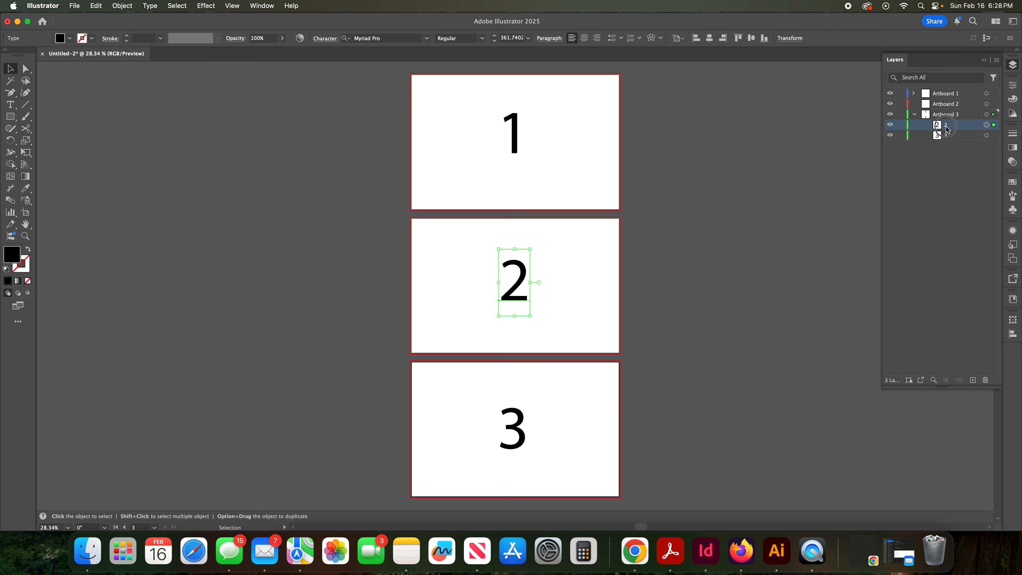
drag(961, 129, 950, 104)
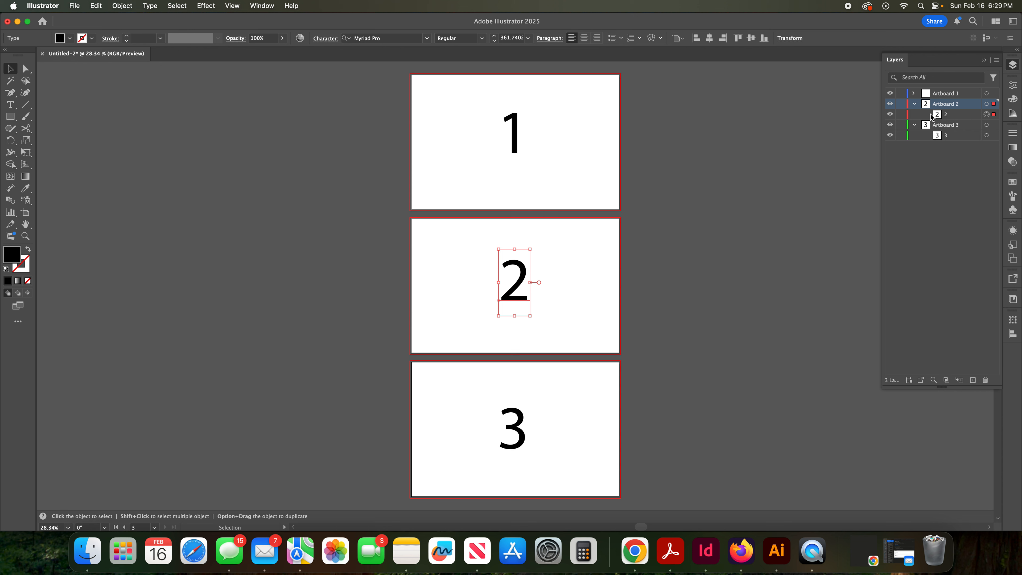
click(961, 139)
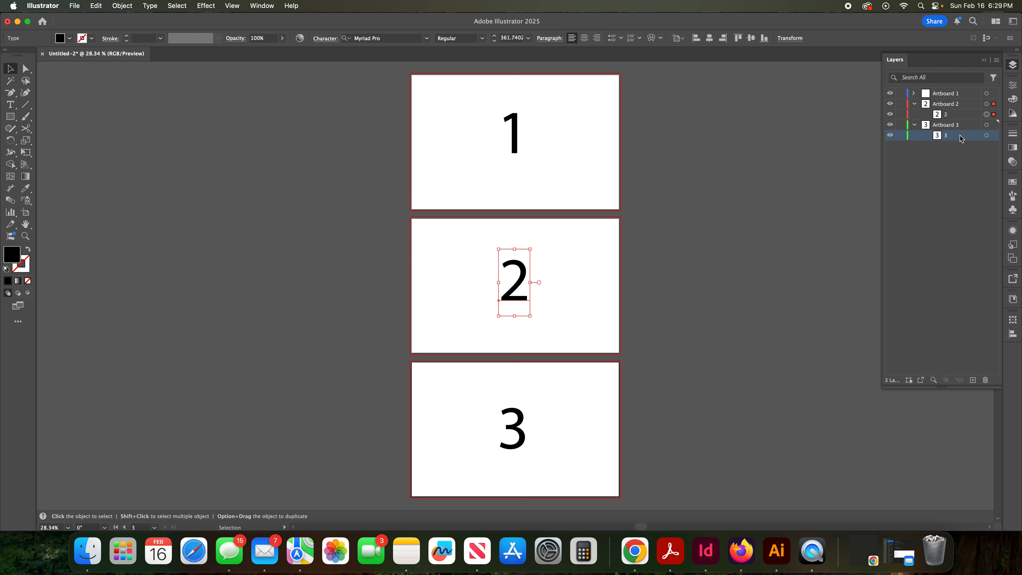
Step: Place the 2 text object beneath the 3 inside the Artboard 3 layer, and move it back into the Artboard 2 layer
mouse_move(951, 117)
mouse_down()
mouse_move(957, 106)
mouse_move(949, 129)
mouse_up()
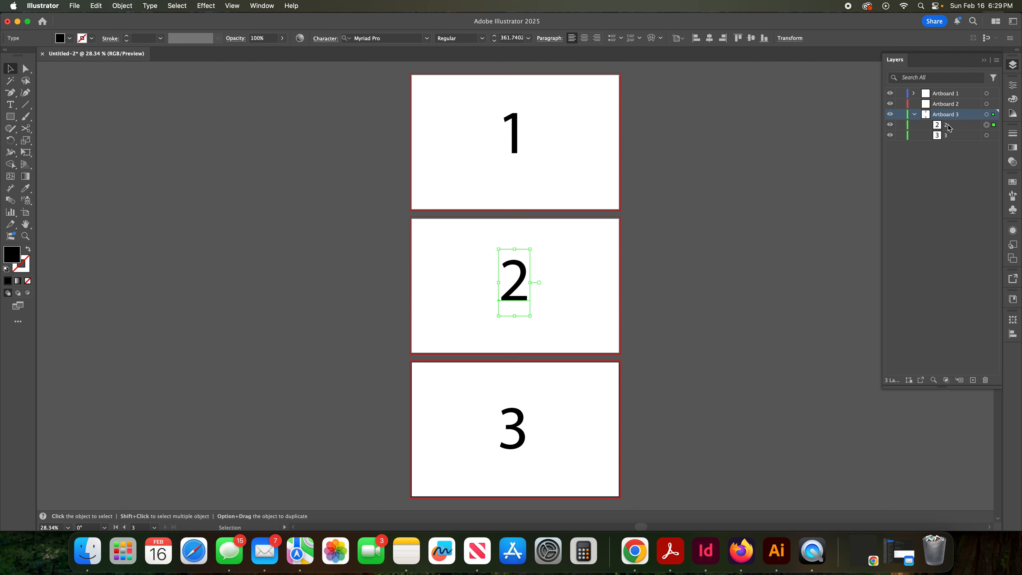
drag(947, 136, 945, 122)
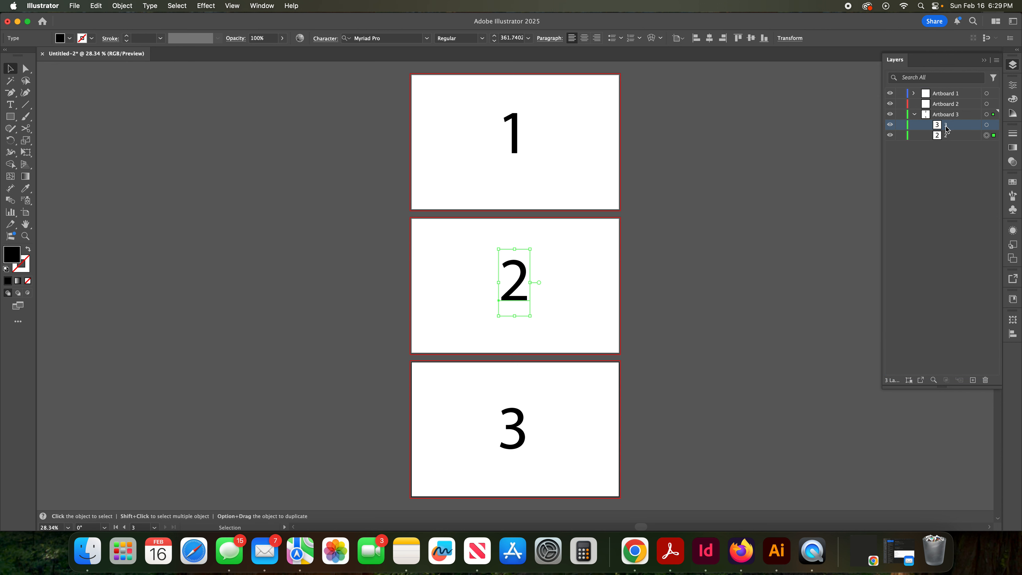
drag(953, 136, 946, 104)
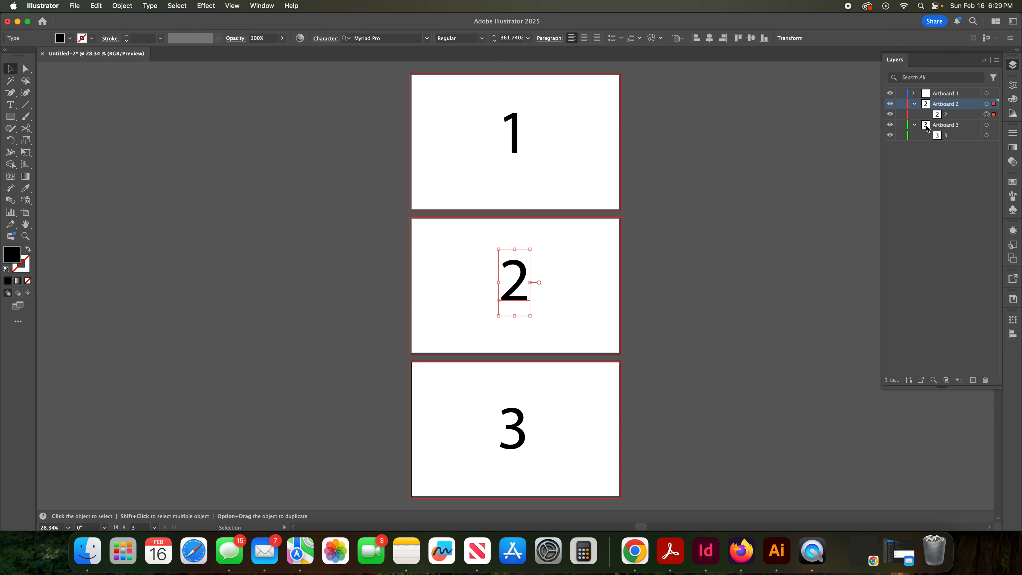
Step: Collapse the Artboard 3 and Artboard 2 layers and display the document's list of artboards
click(914, 125)
click(915, 104)
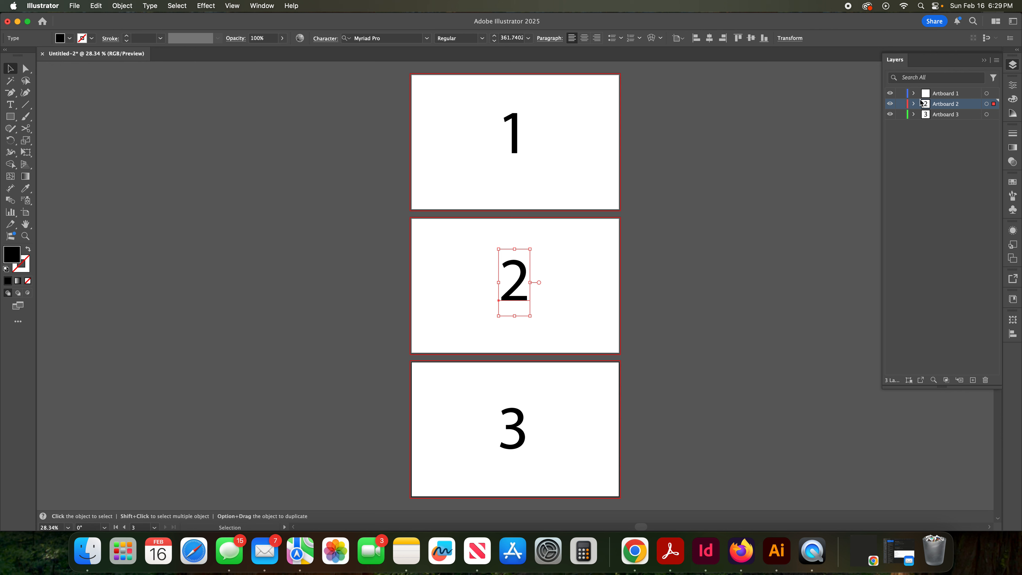
click(1013, 298)
click(1012, 259)
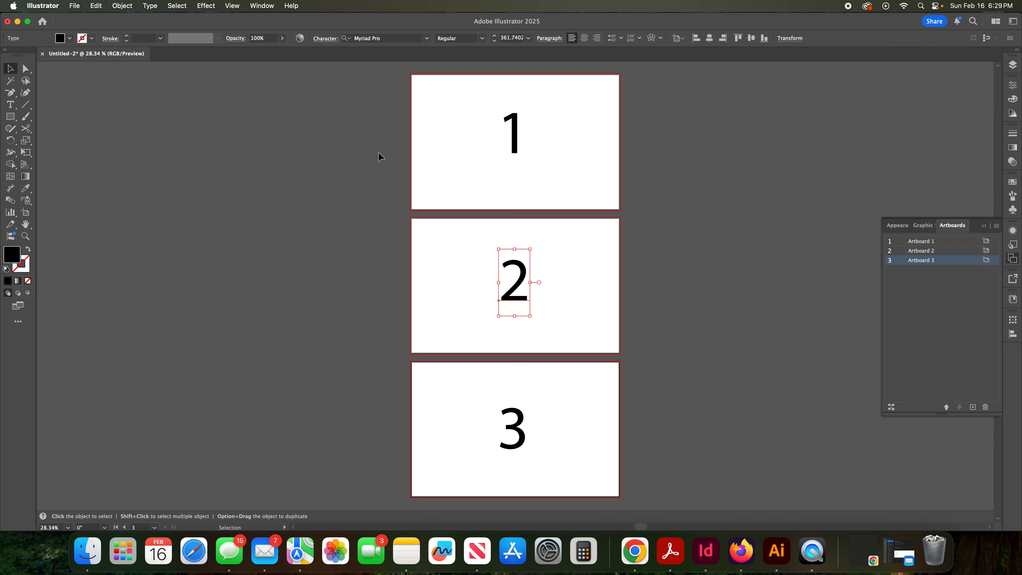
click(1012, 258)
Step: Review the Export As settings for PNG, enabling Use Artboards with the Range option, and cancel the export
click(75, 5)
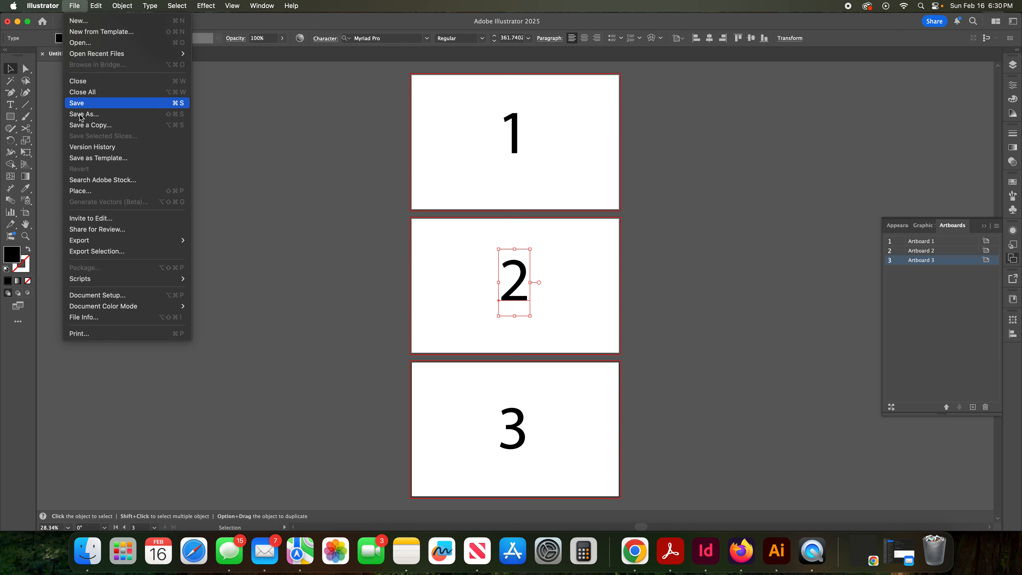
mouse_move(121, 242)
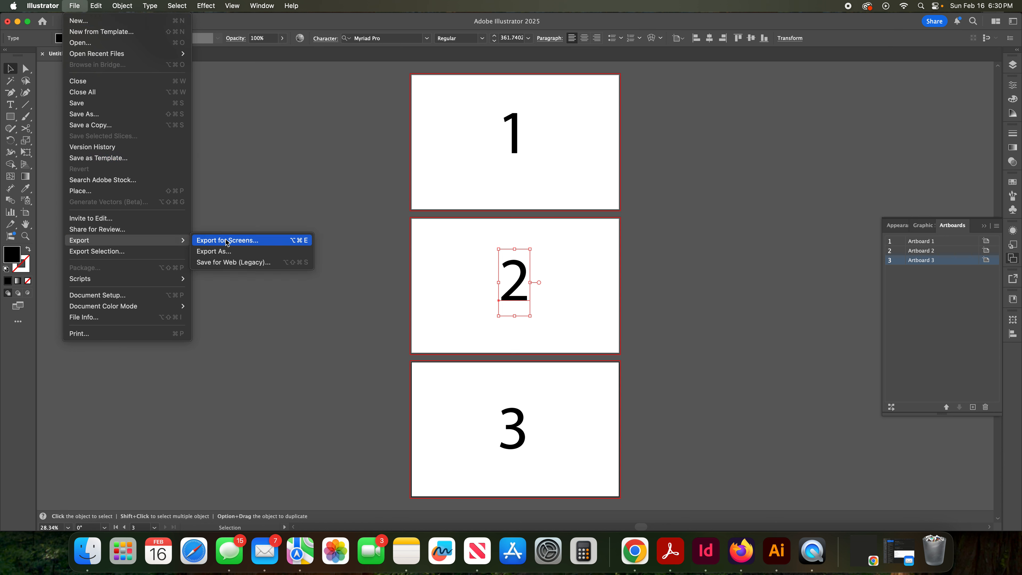
click(236, 251)
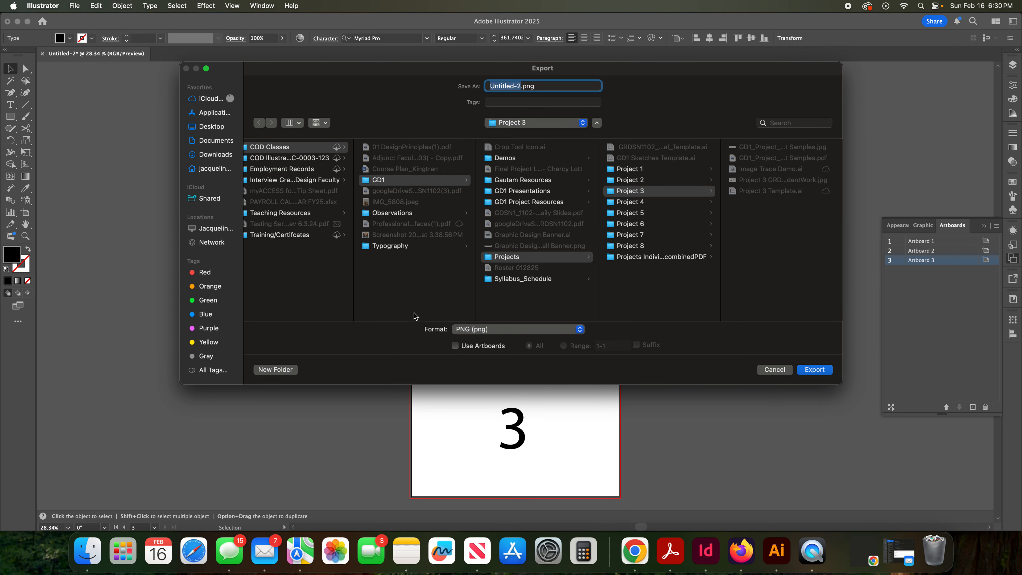
click(456, 346)
click(563, 346)
click(602, 347)
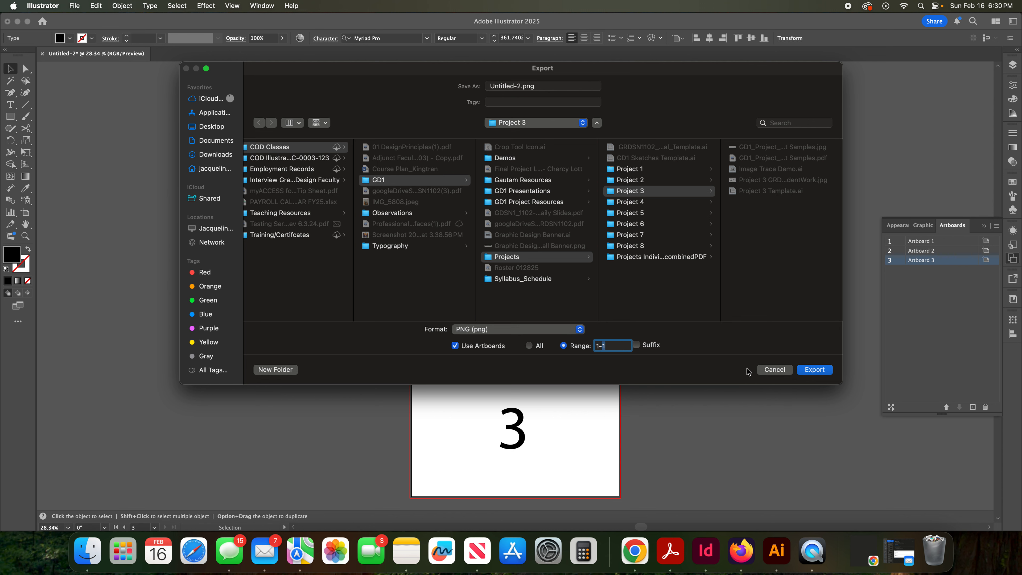
click(770, 372)
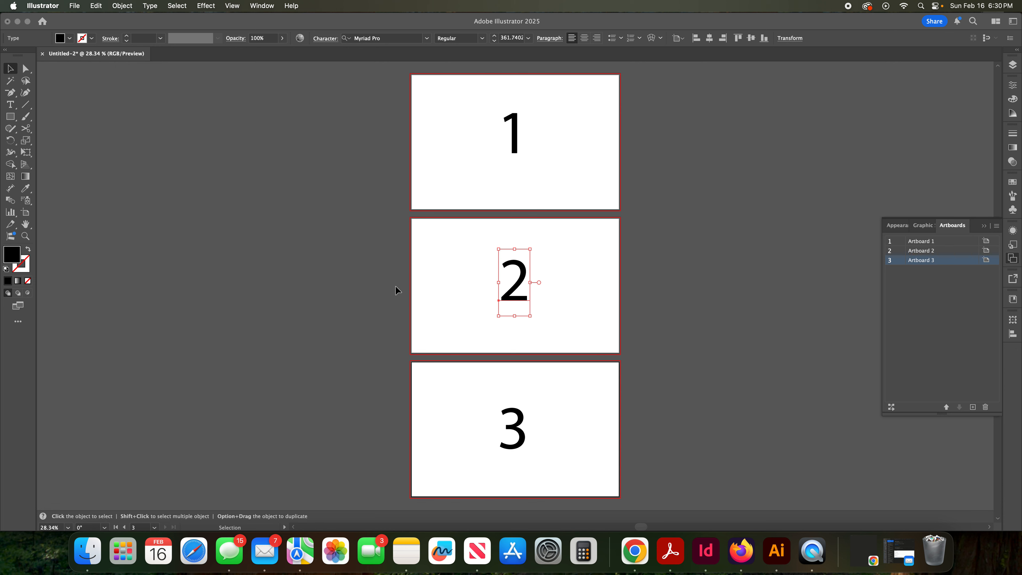
scroll(335, 262, right, 5)
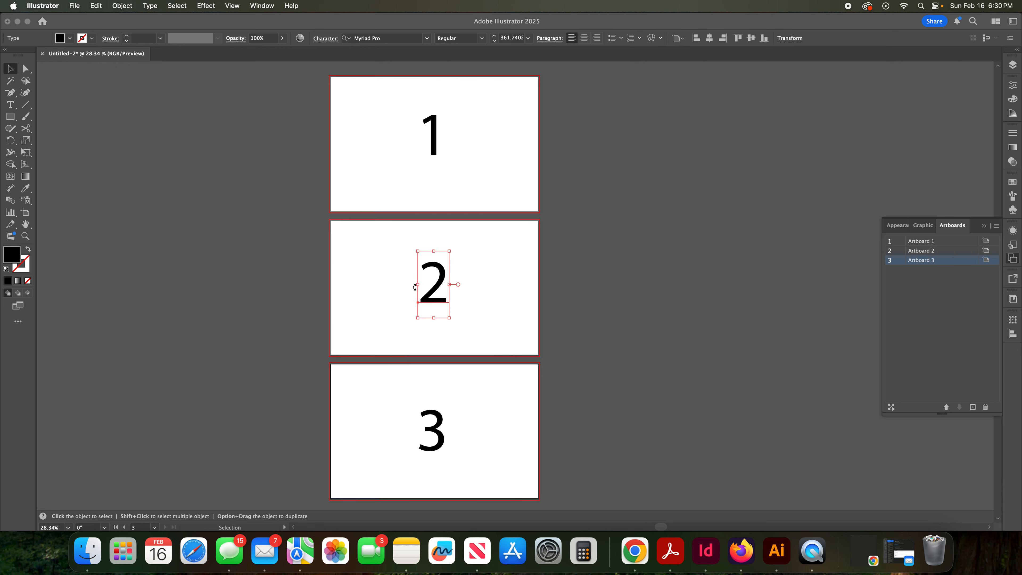
scroll(414, 287, left, 1)
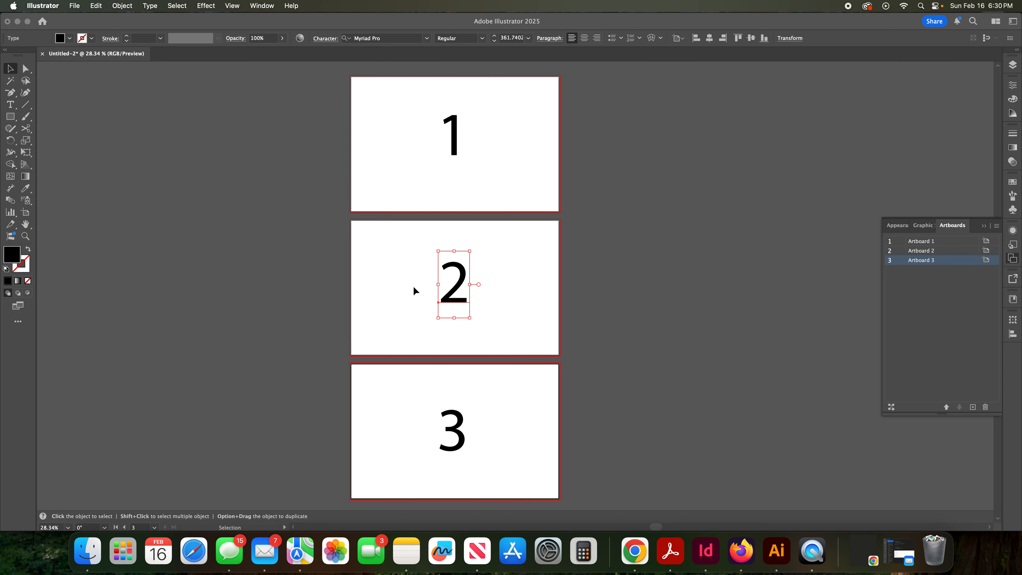